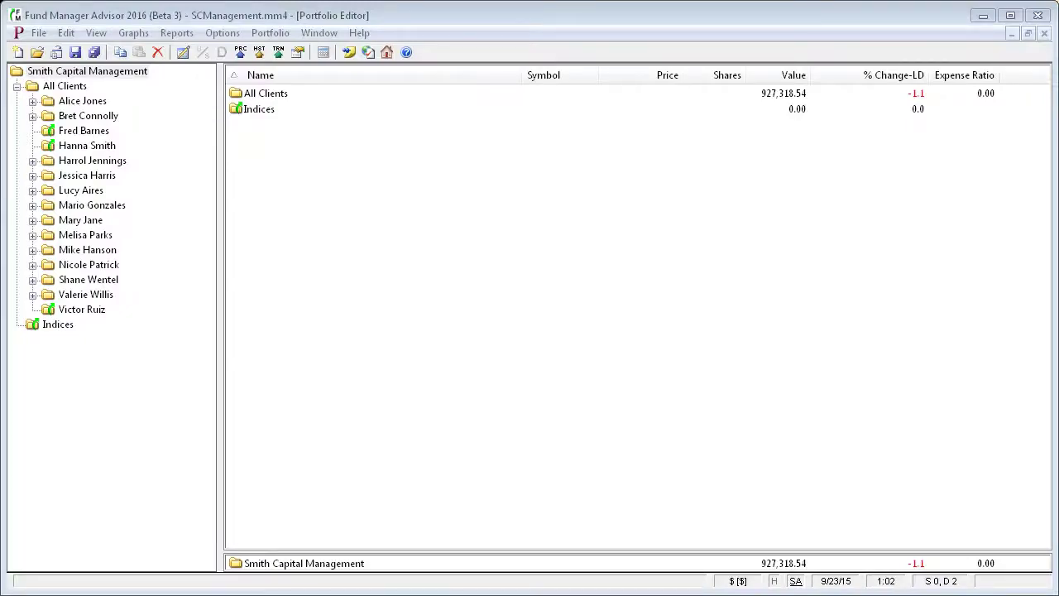
- Under All Clients, expand the four-account client and preview the three Janus funds in her IRA
click(301, 14)
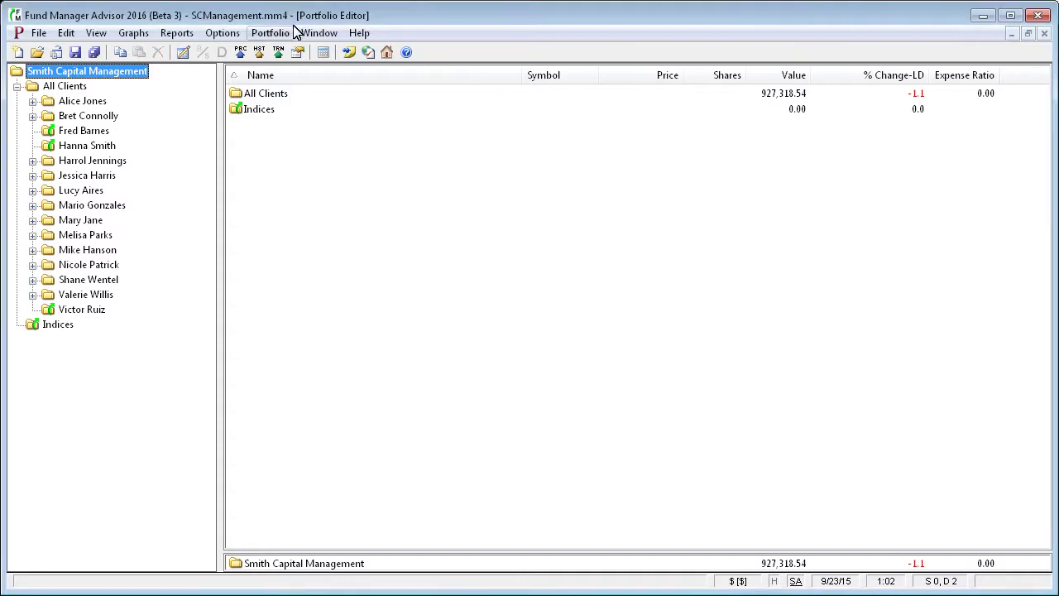
click(51, 91)
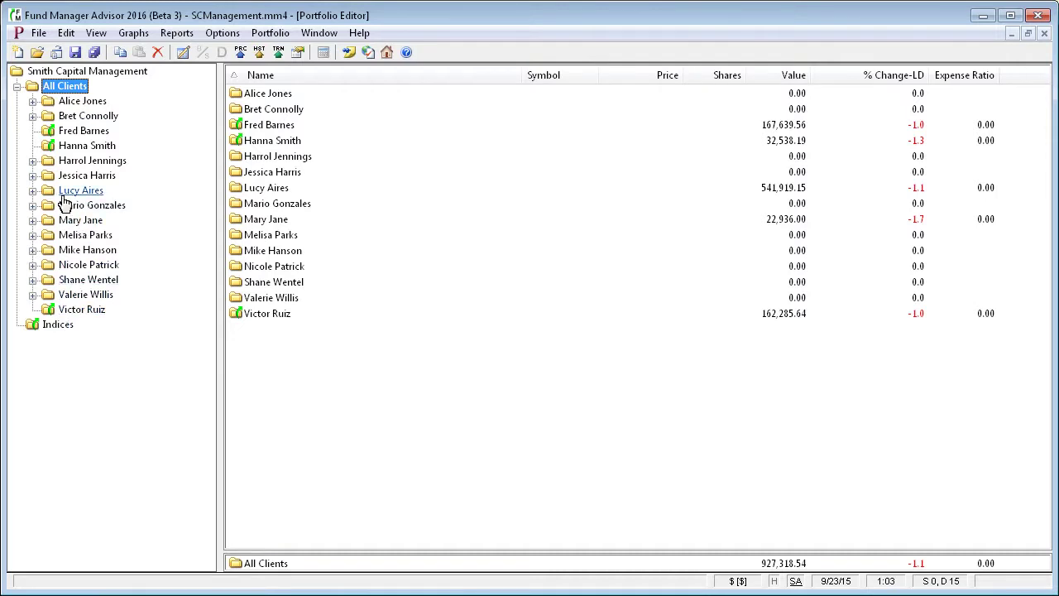
click(32, 190)
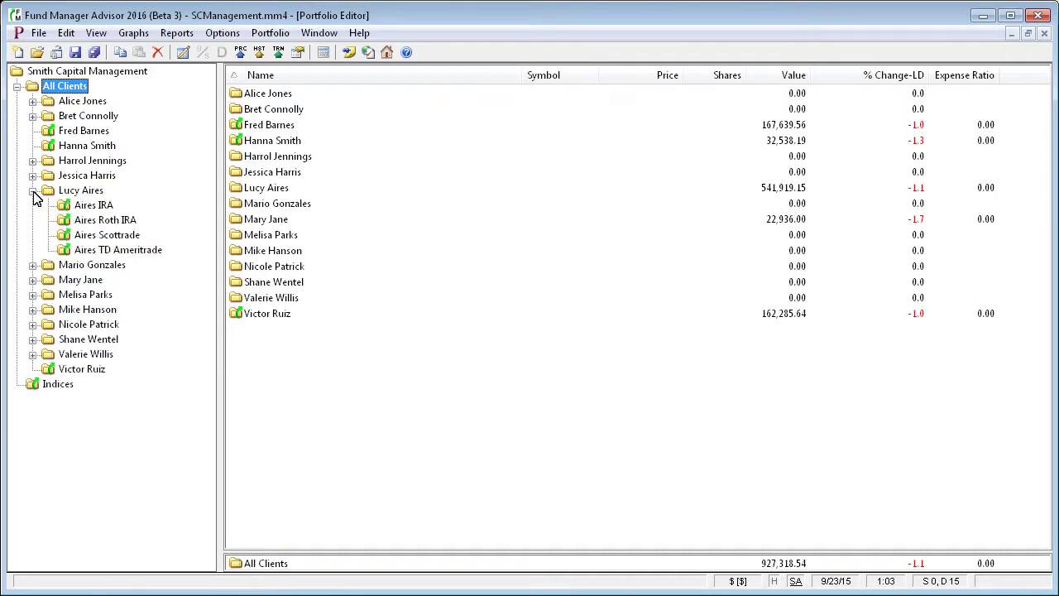
click(91, 208)
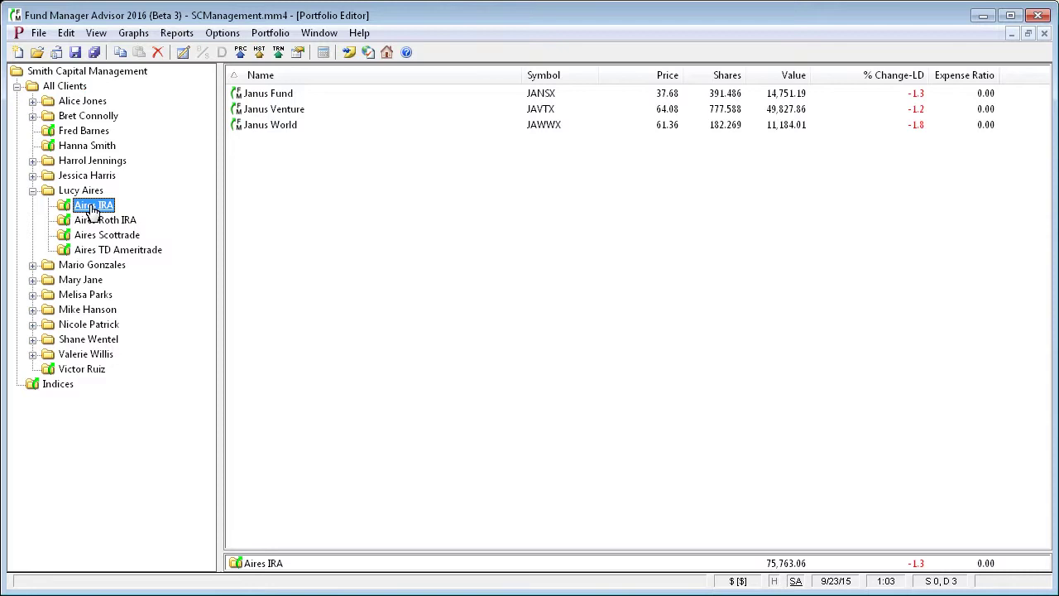
click(83, 192)
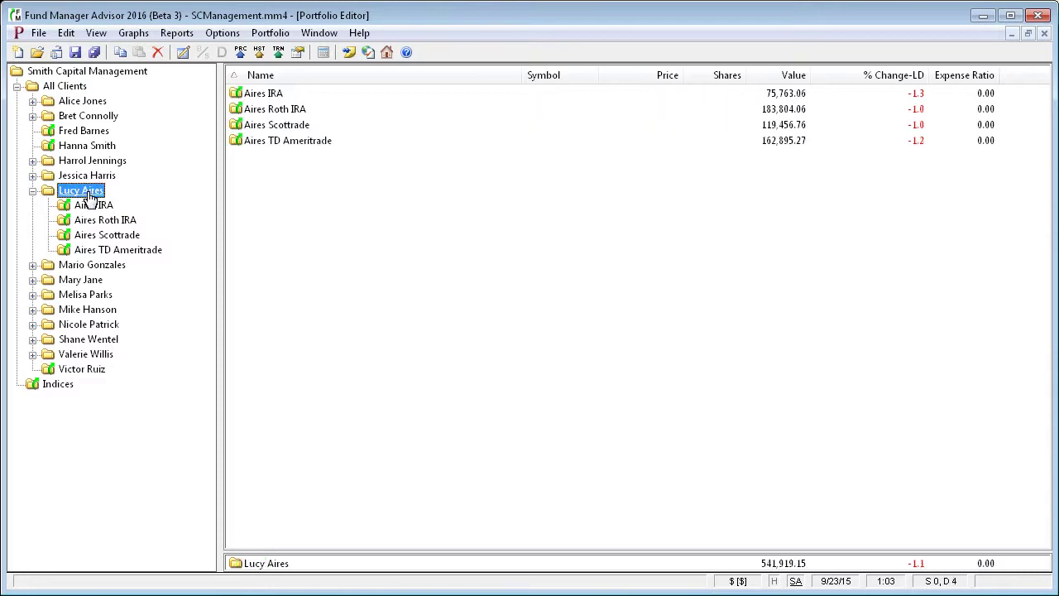
- Look at another client's six stock holdings, then reselect the client with IRA, Roth IRA, Scottrade and TD Ameritrade accounts
click(65, 87)
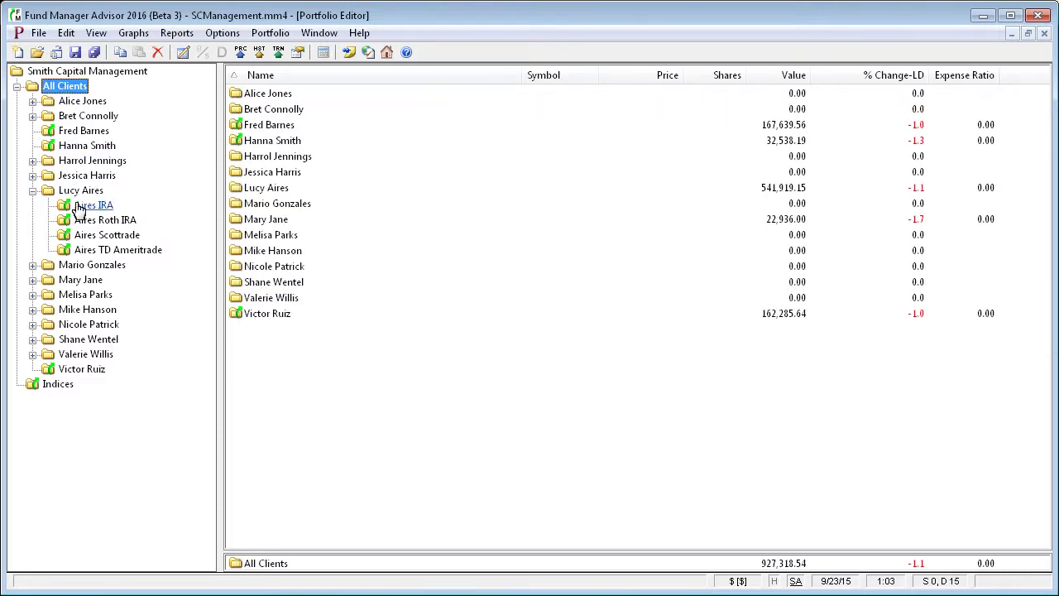
click(89, 135)
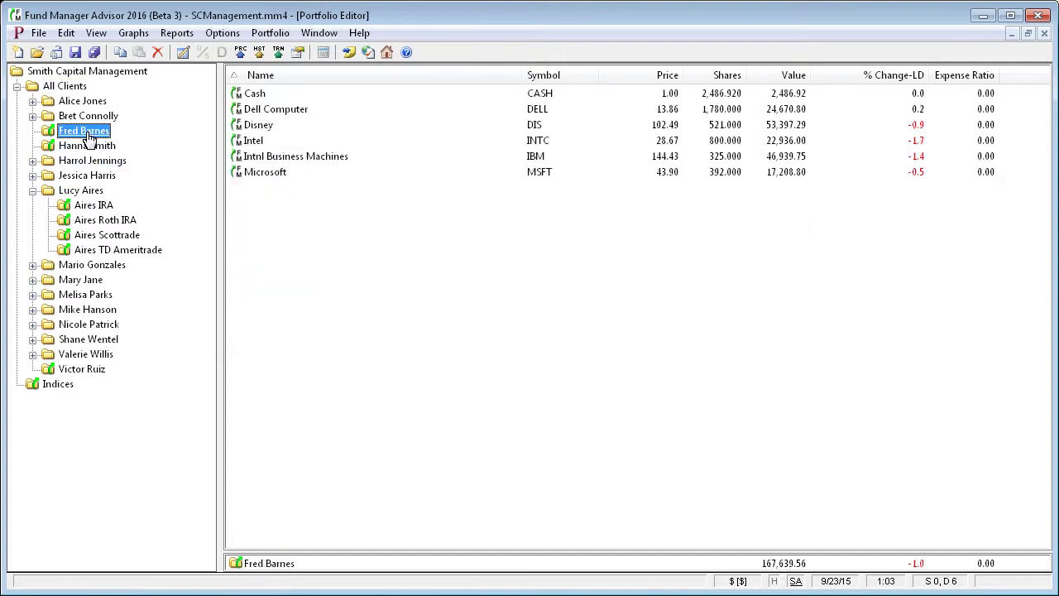
click(73, 192)
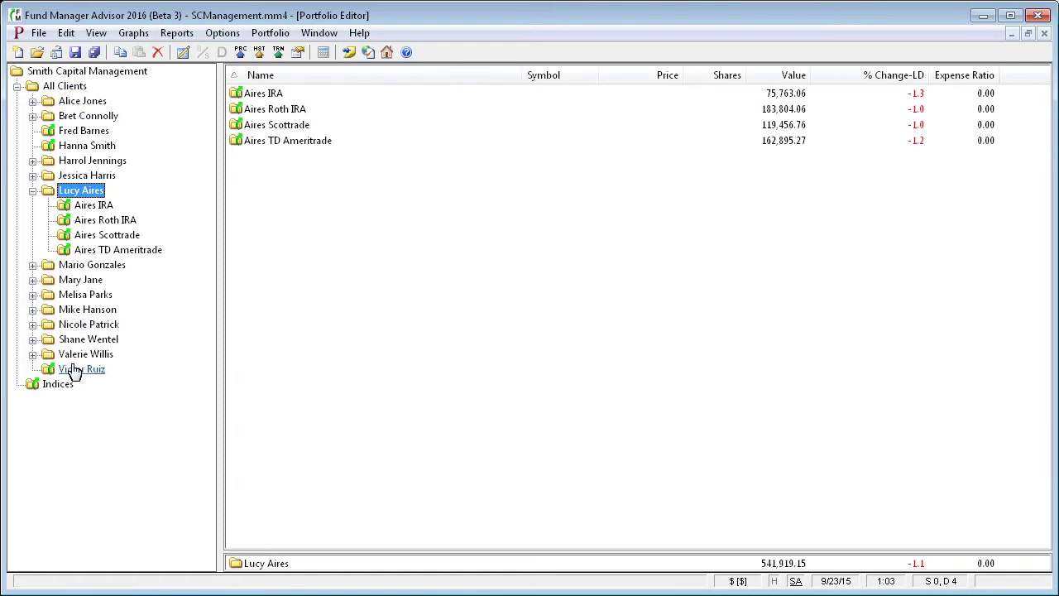
- Open the four-account client's record for editing from Edit > Client List
click(66, 33)
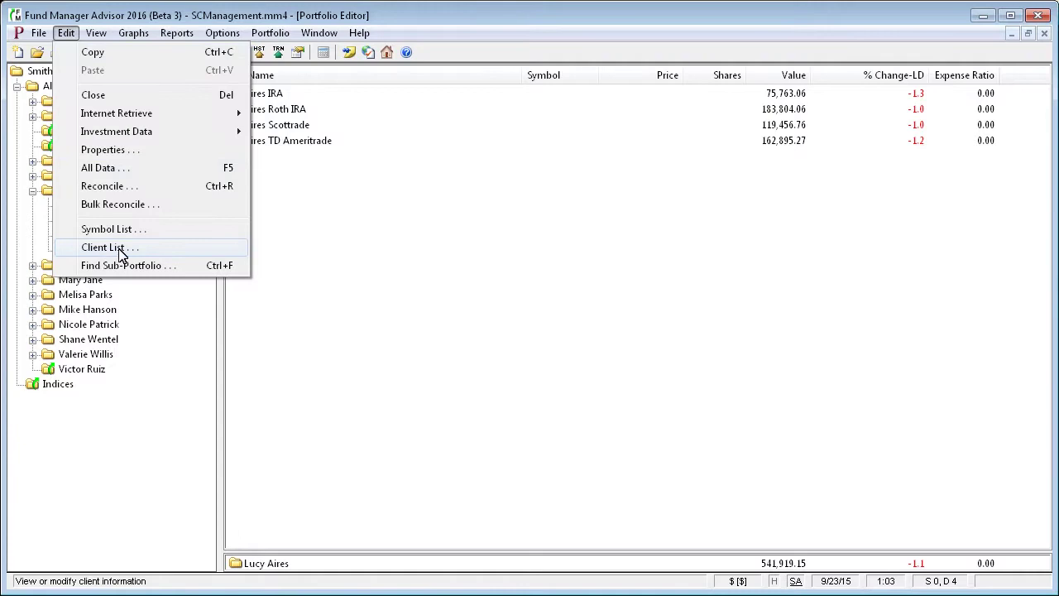
click(180, 252)
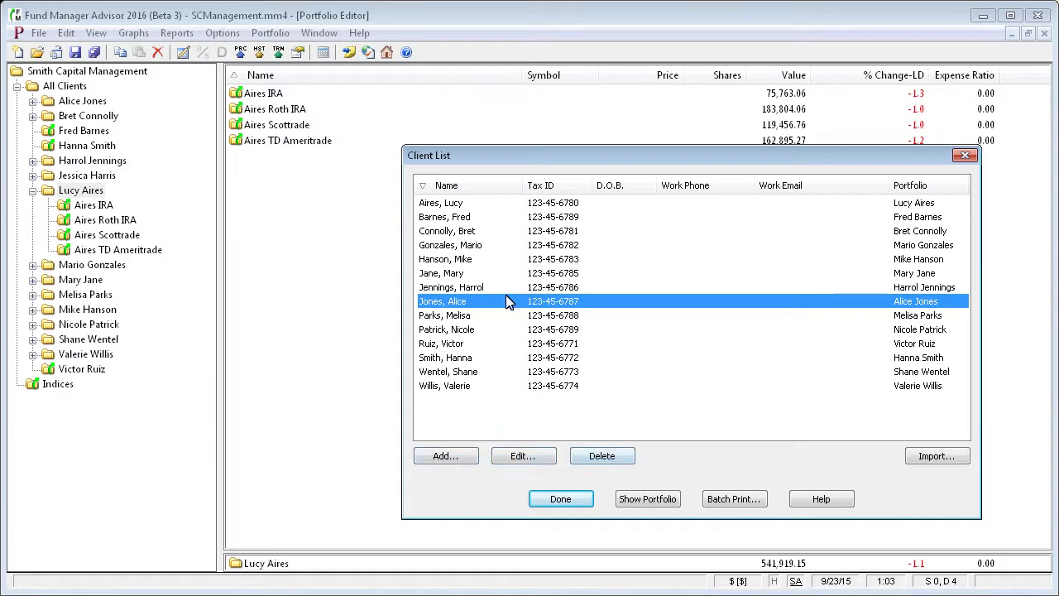
click(458, 205)
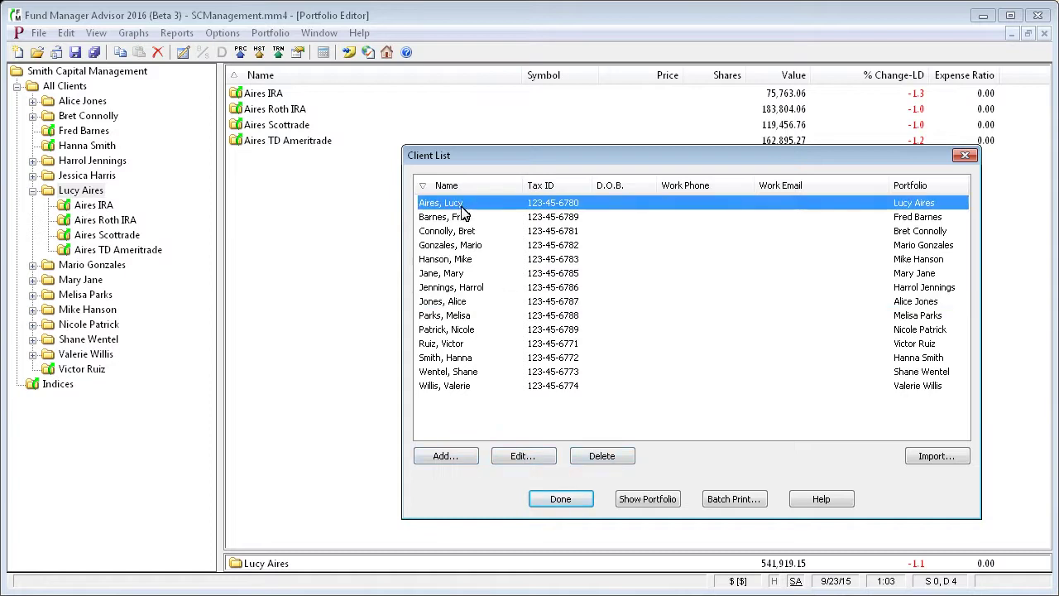
click(529, 461)
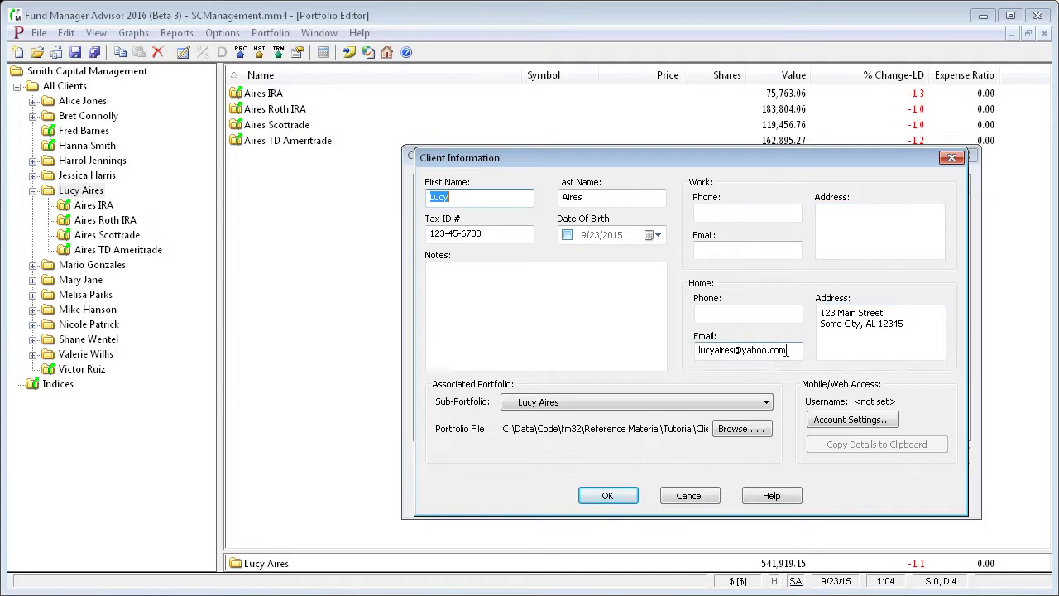
- Check the Sub-Portfolio options and keep her own portfolio linked to the client record
click(767, 403)
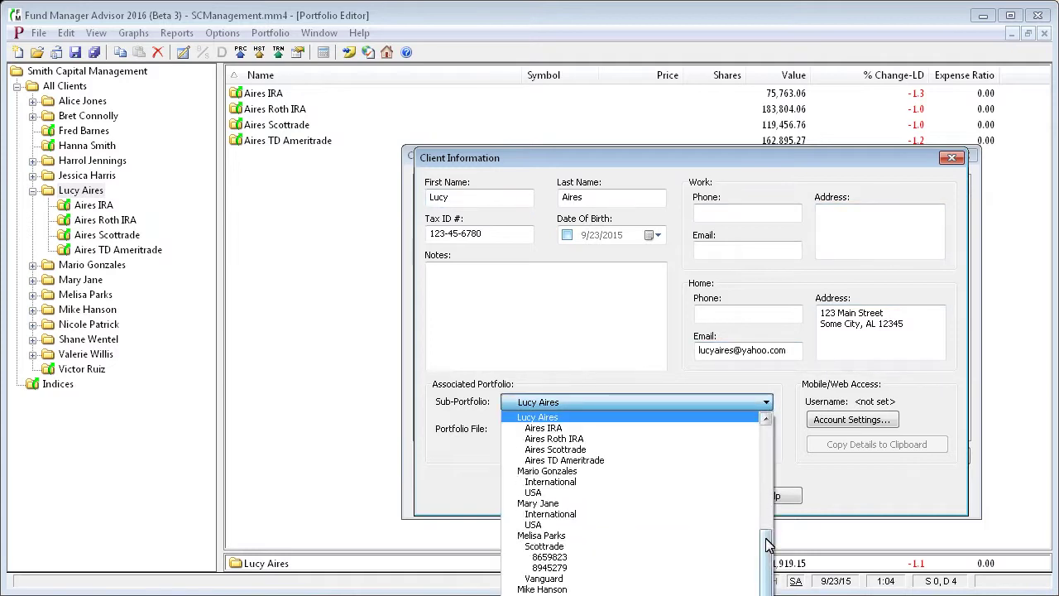
drag(767, 543, 772, 445)
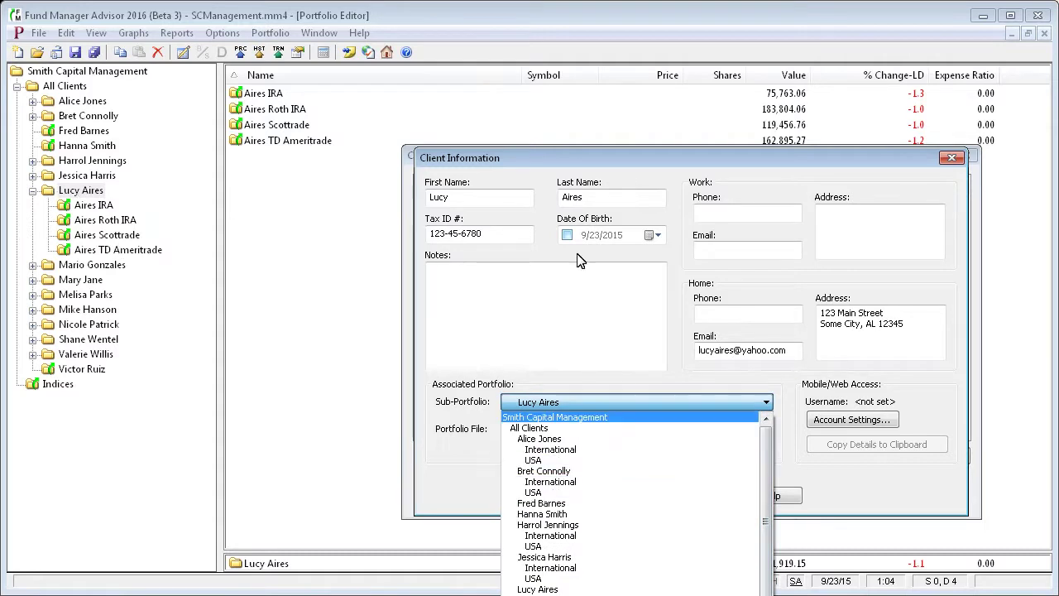
click(553, 589)
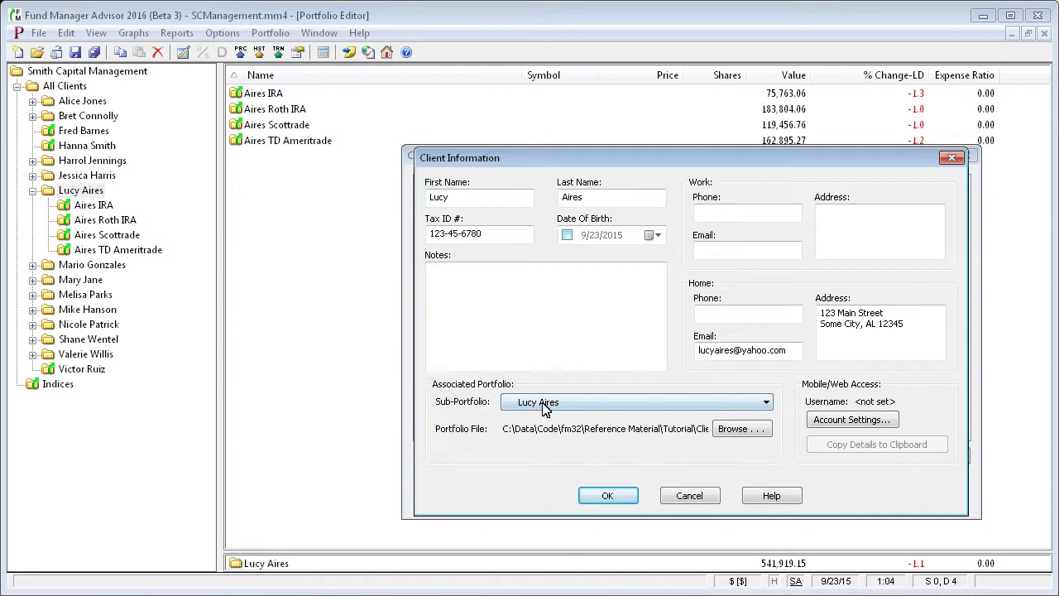
click(609, 496)
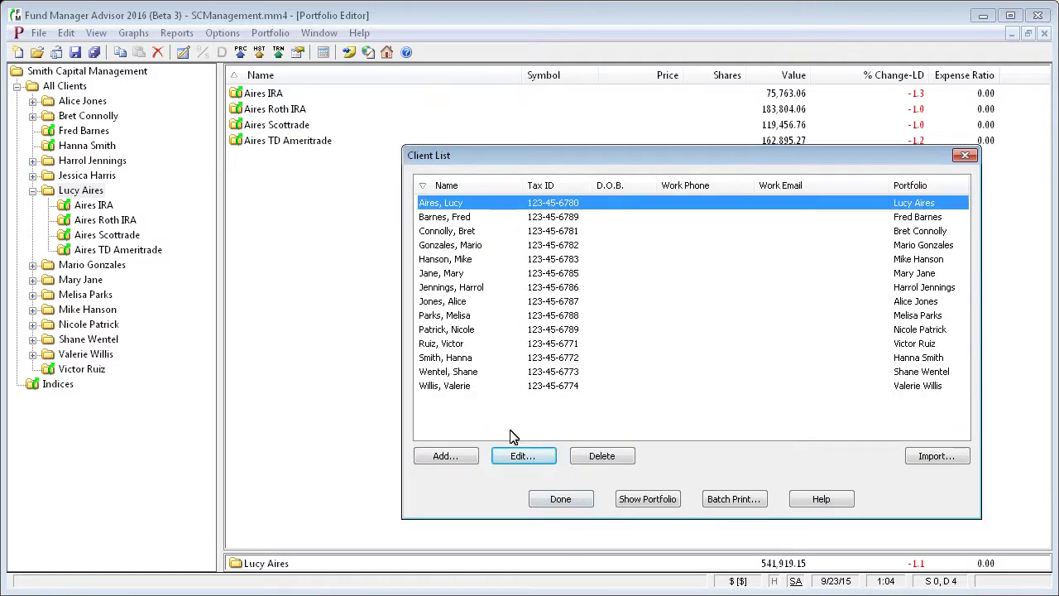
- Close the Client List and switch to the Executive Summary report for 4/1/2015–6/30/2015
click(559, 500)
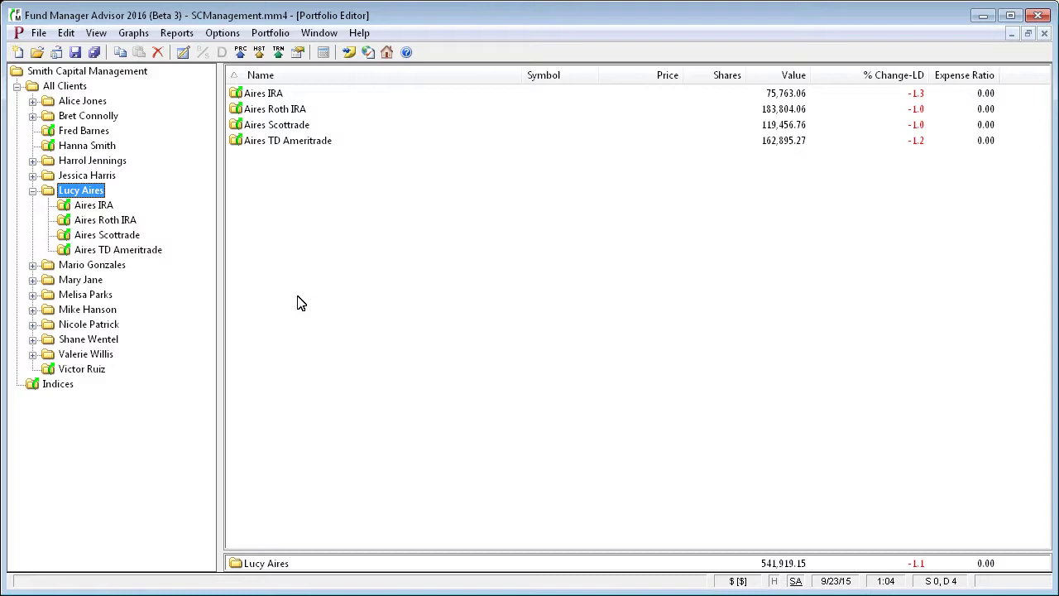
click(322, 36)
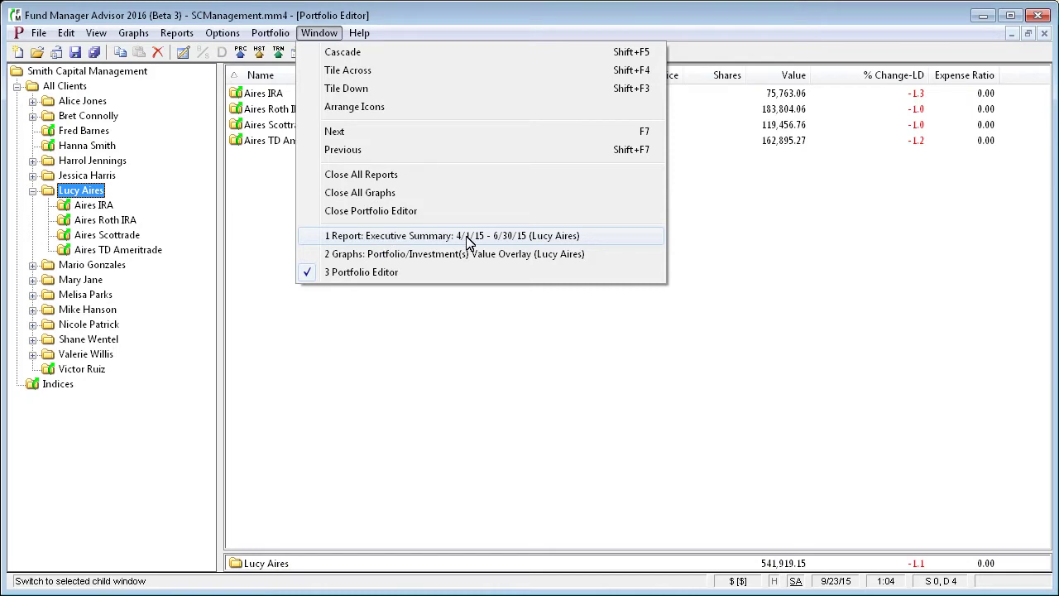
click(383, 240)
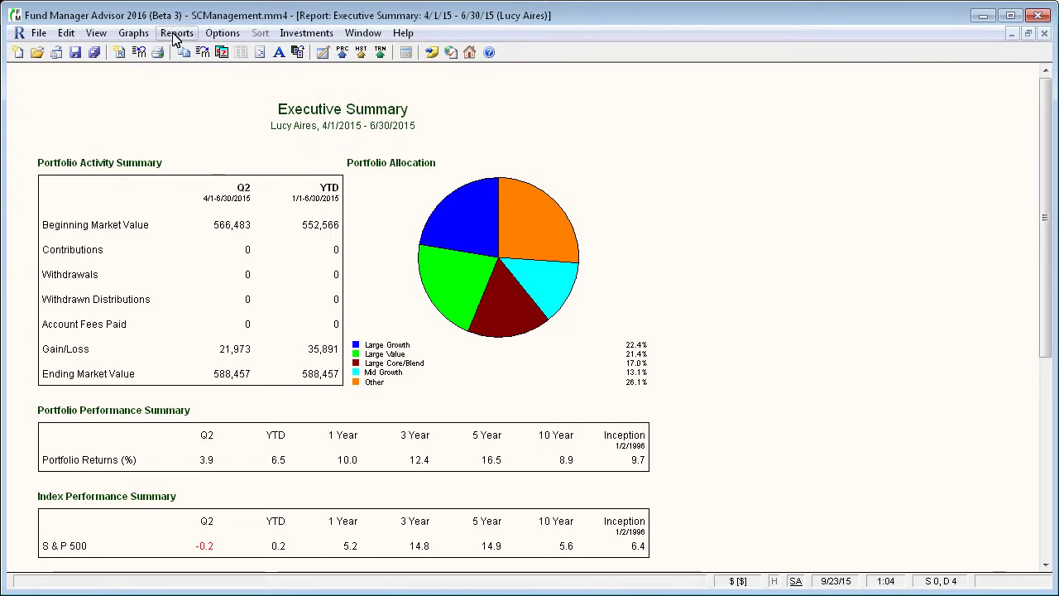
- In Report Headers, insert the [[CLIENT_TAXID]] field as a second Sub-Title line and apply it
click(220, 33)
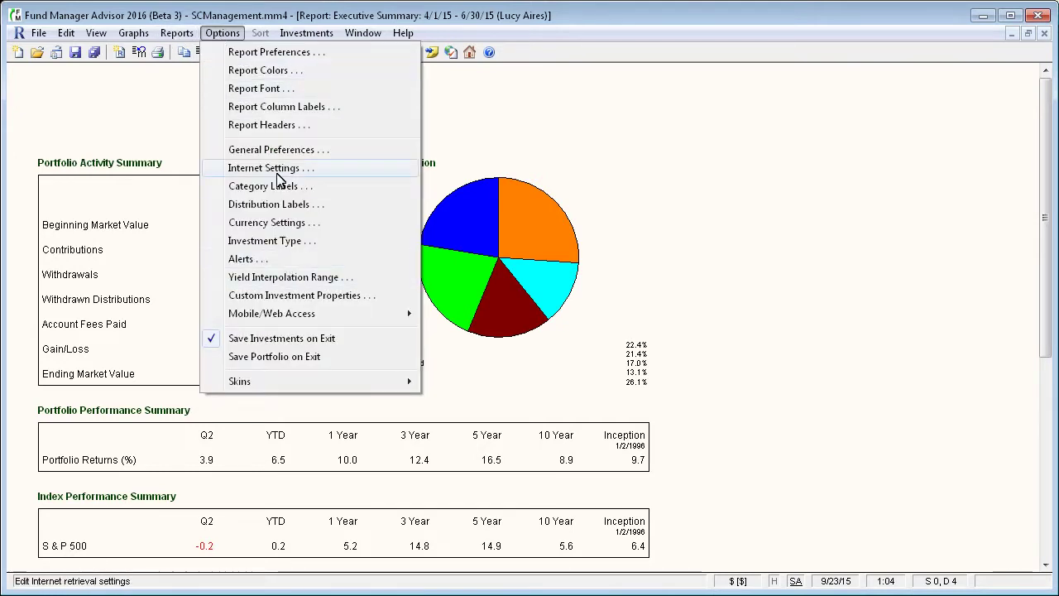
click(333, 126)
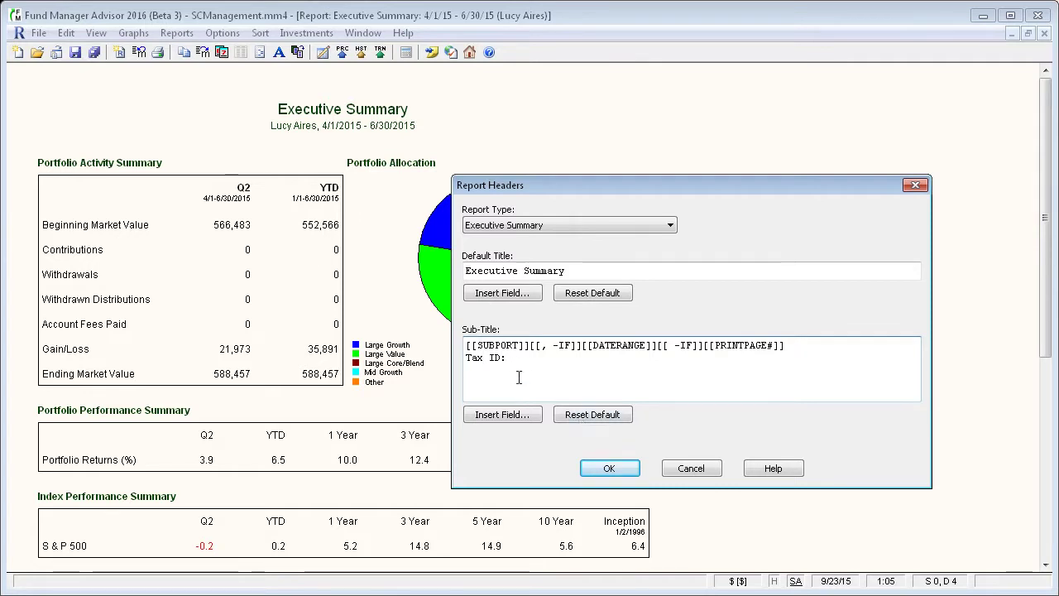
click(509, 420)
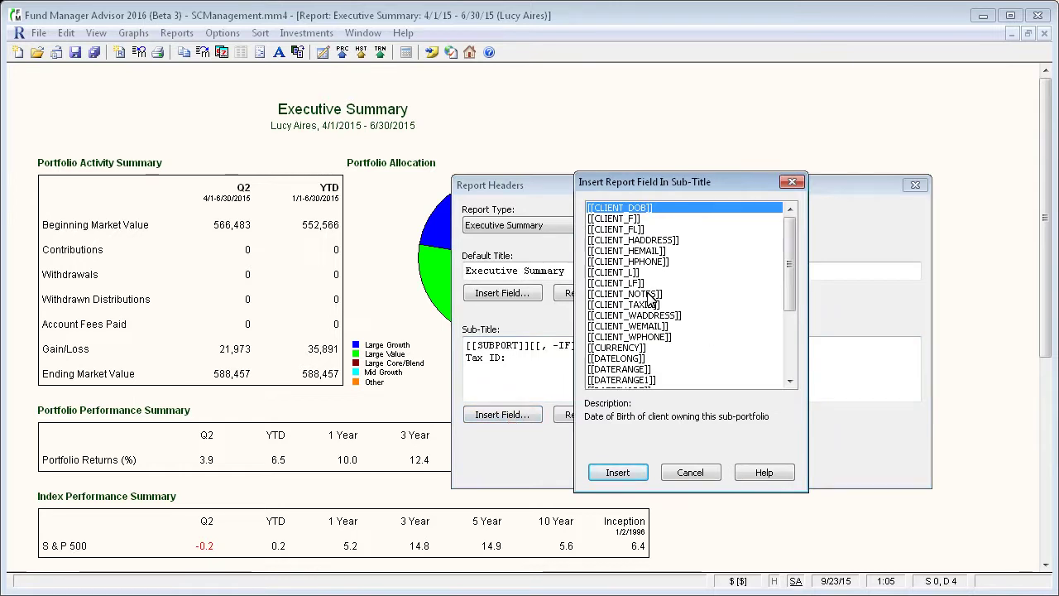
click(641, 219)
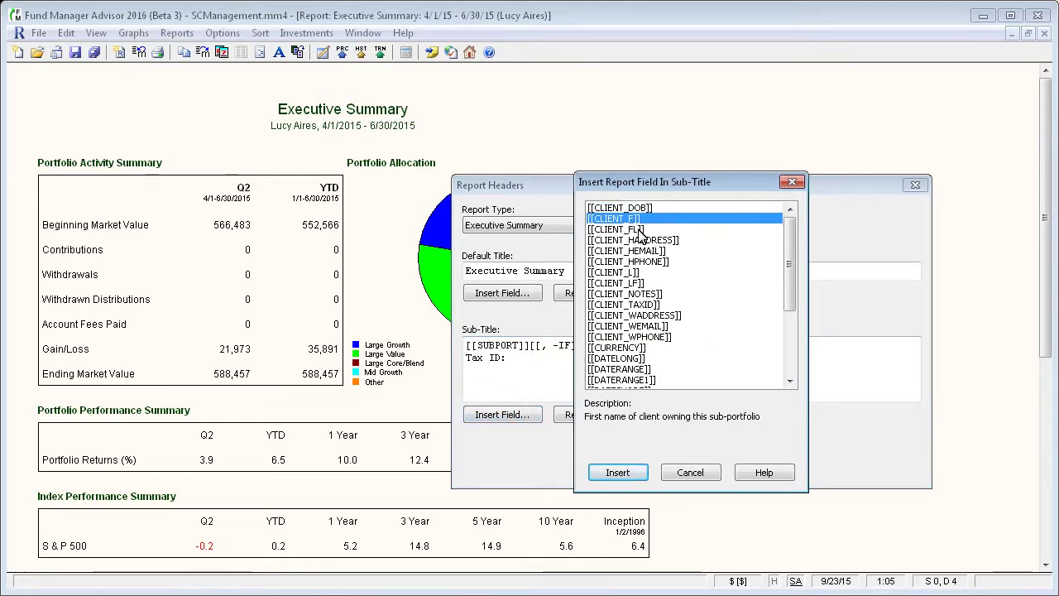
click(639, 230)
click(640, 219)
click(653, 305)
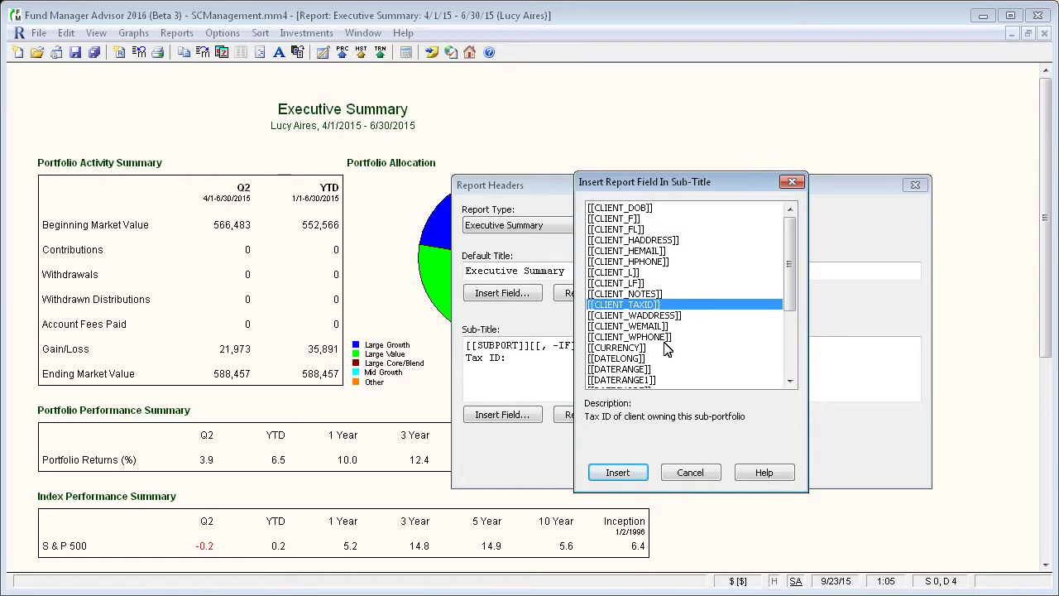
click(621, 473)
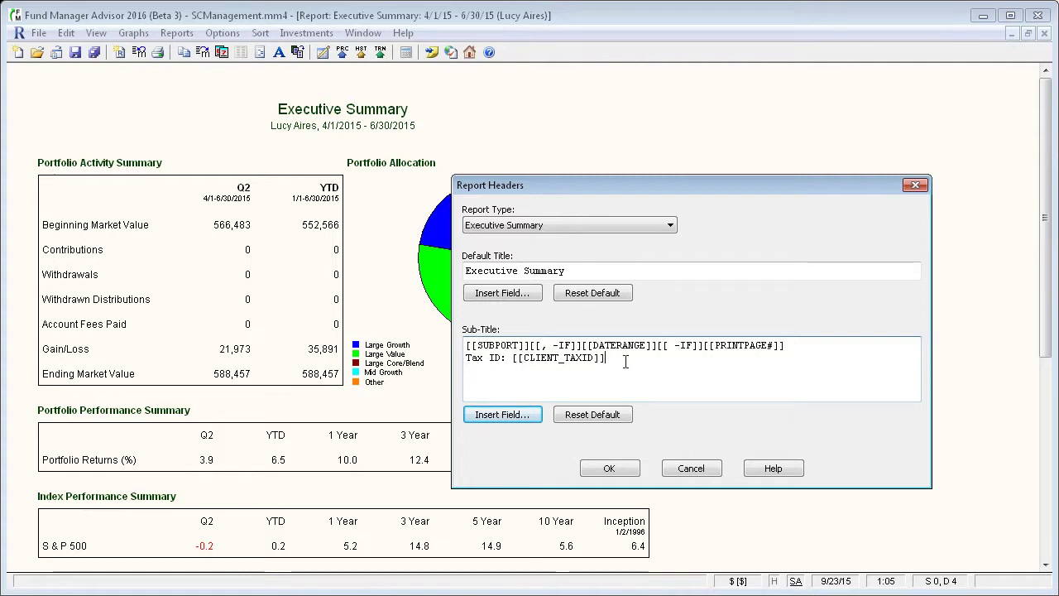
click(610, 468)
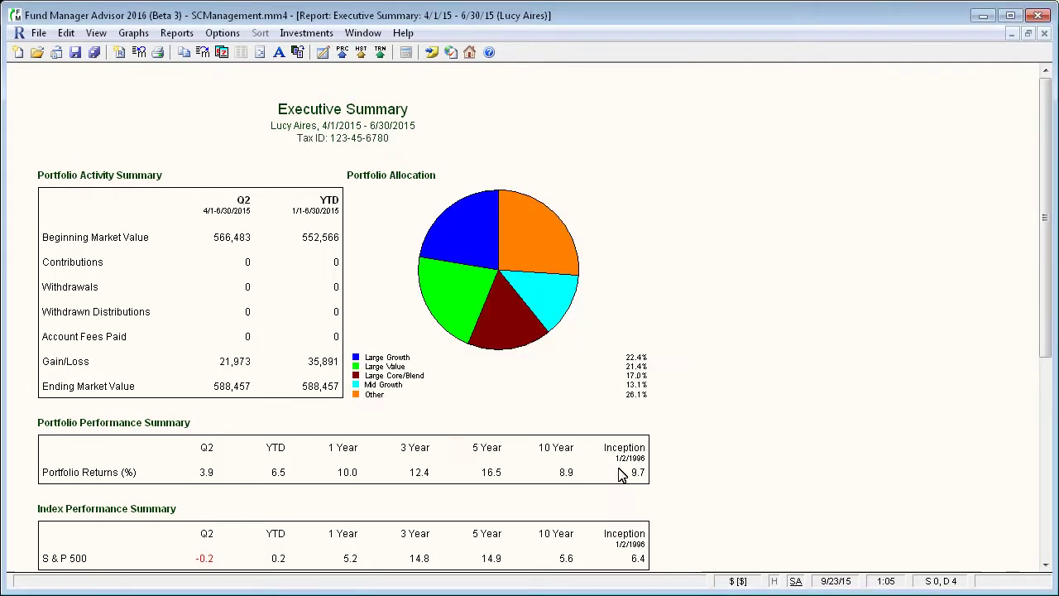
- Switch to the Value Overlay graph, then back to the Portfolio Editor showing 541,919.15
click(364, 33)
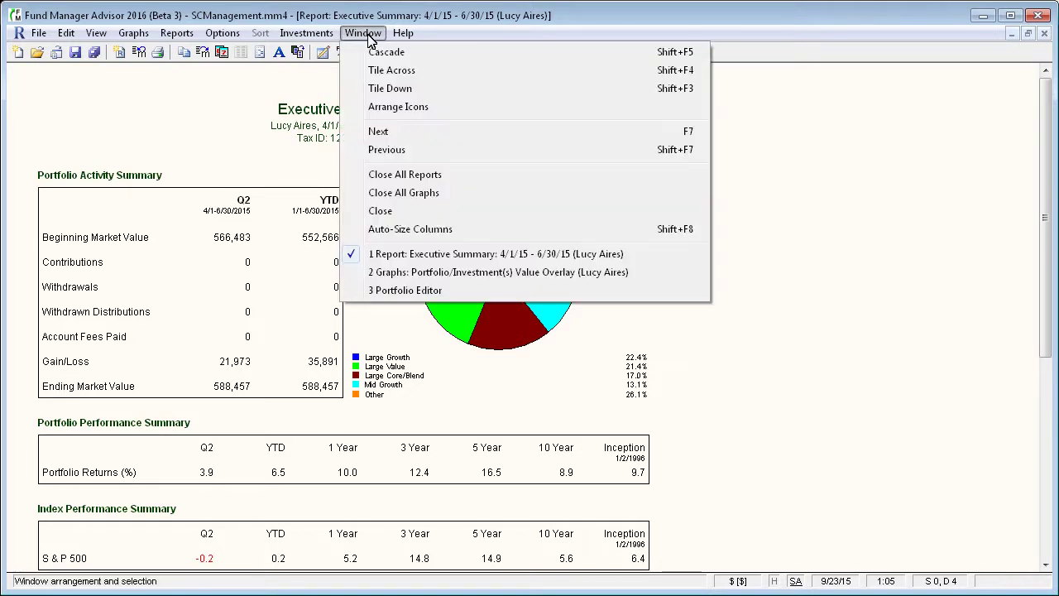
click(438, 274)
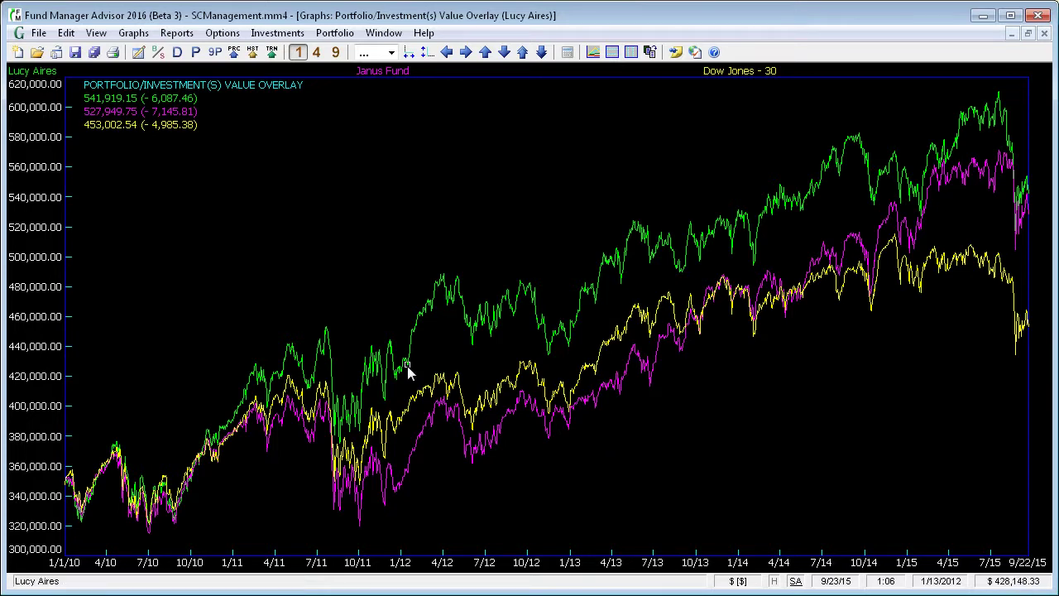
click(383, 33)
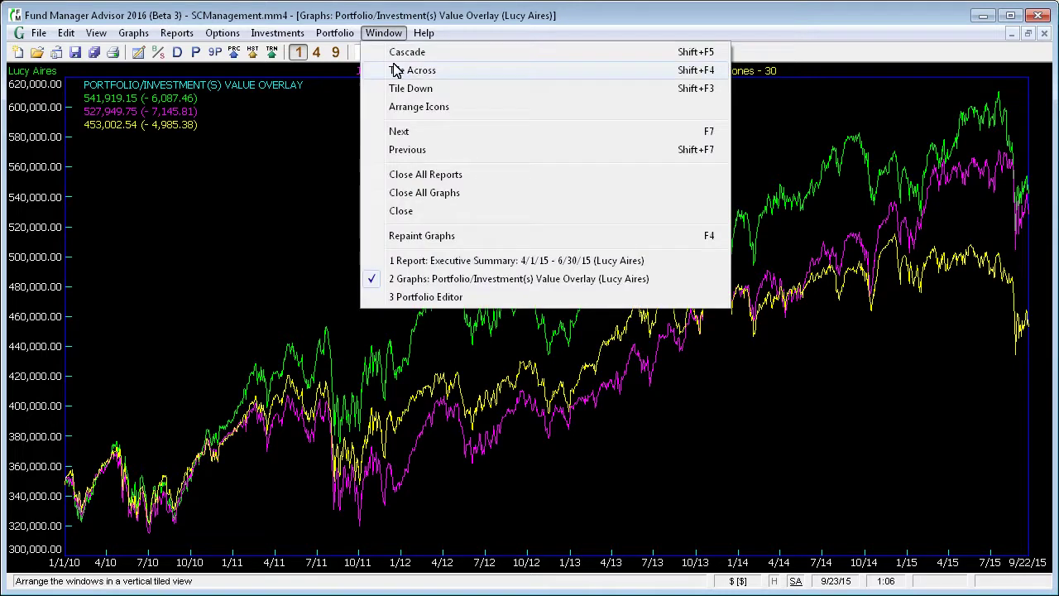
click(439, 297)
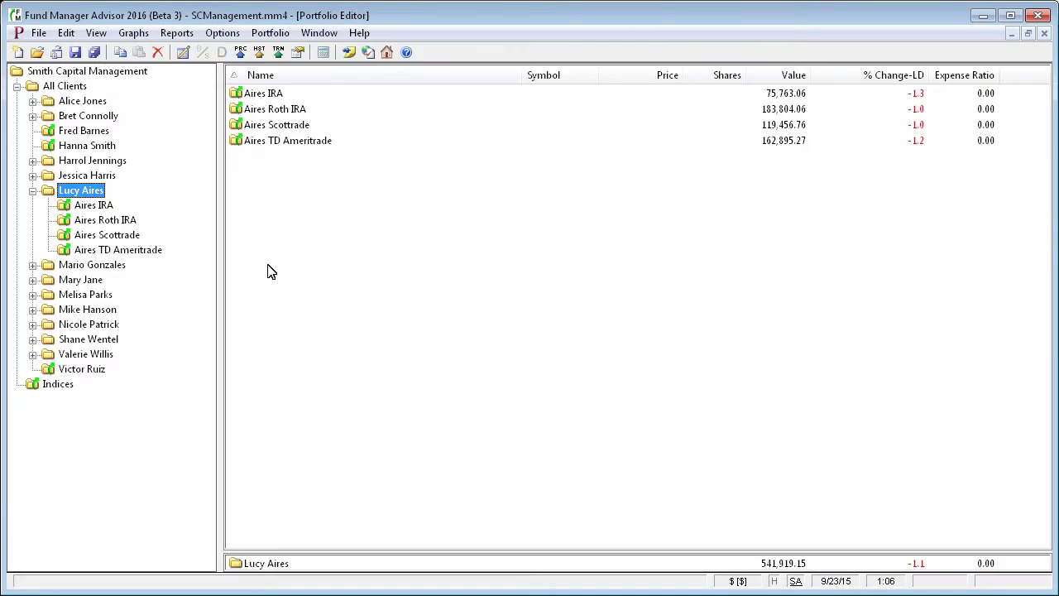
- Open Batch Print/Email for the Executive Summary report and value overlay graph
click(39, 33)
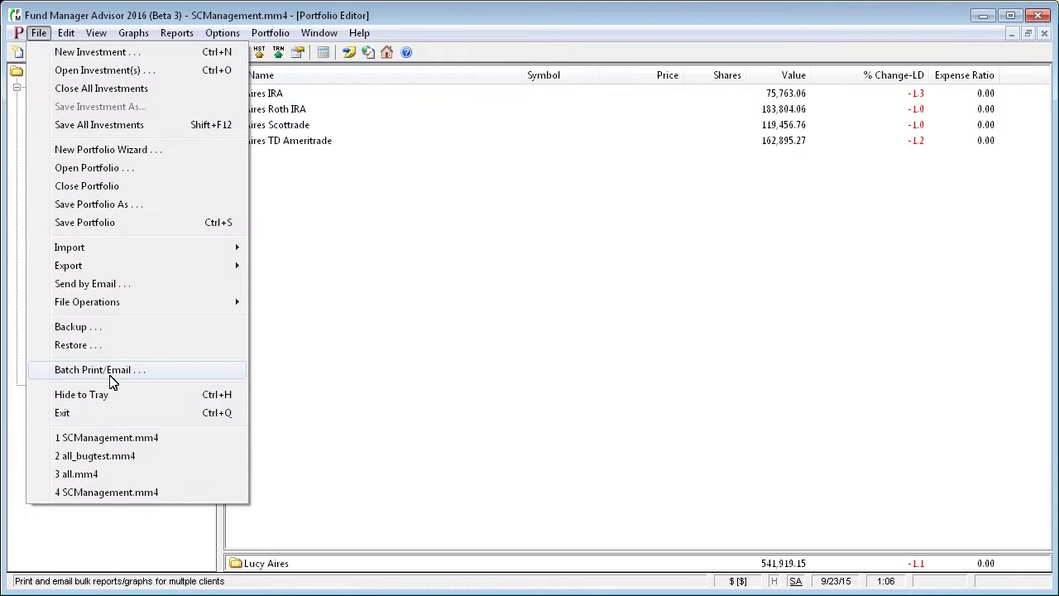
click(183, 376)
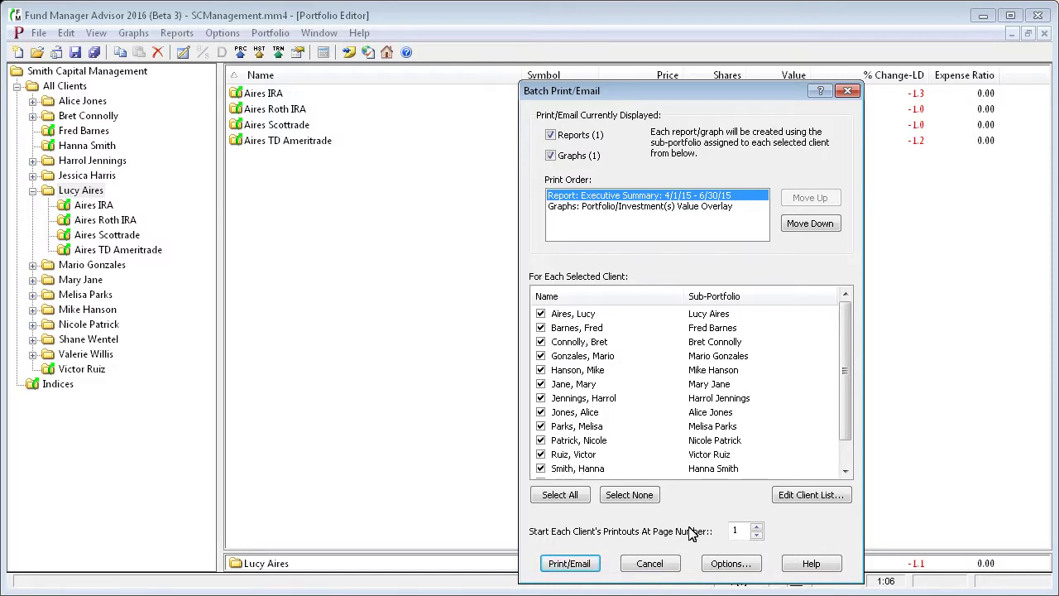
- Switch batch output from Printer to Email to Client and view the email subject and message template
click(732, 568)
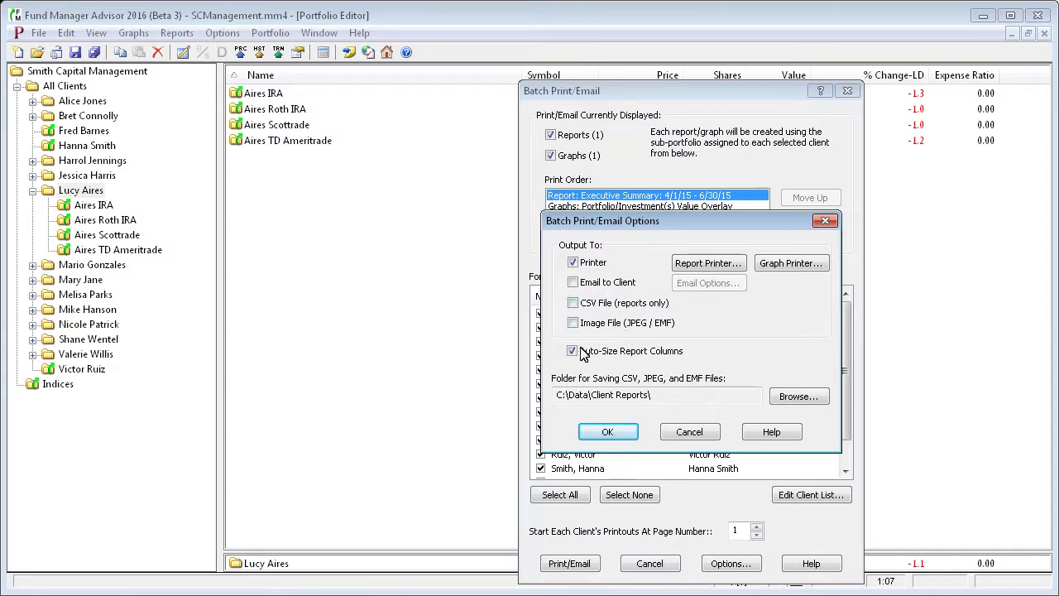
click(574, 264)
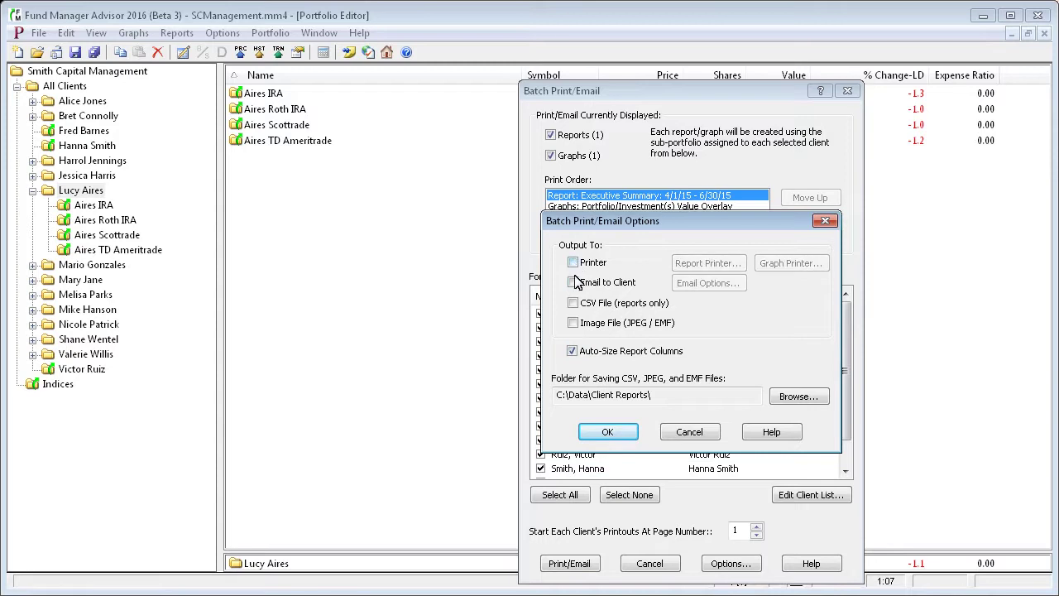
click(574, 283)
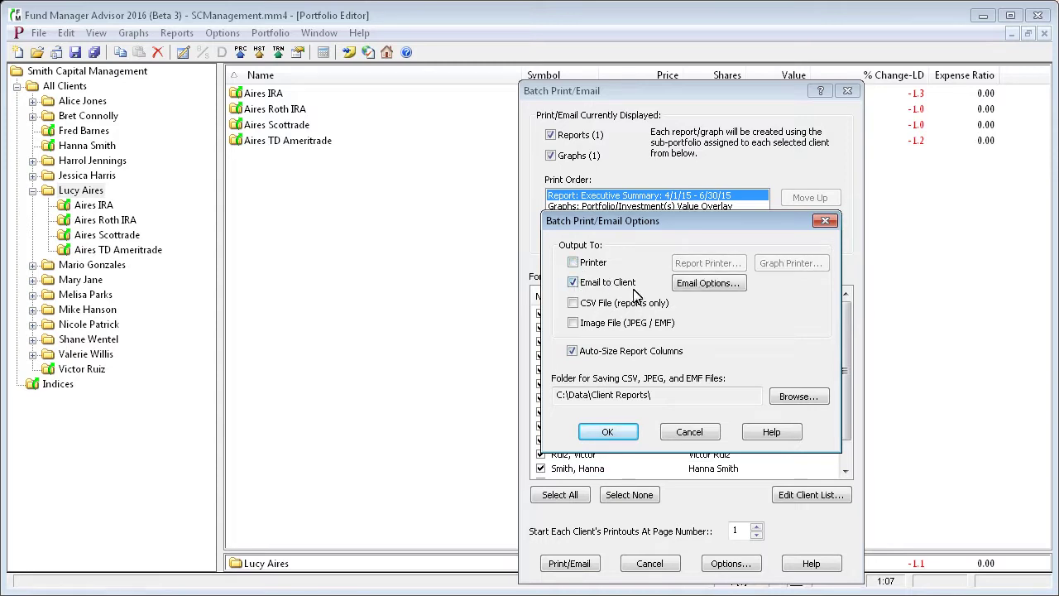
click(700, 284)
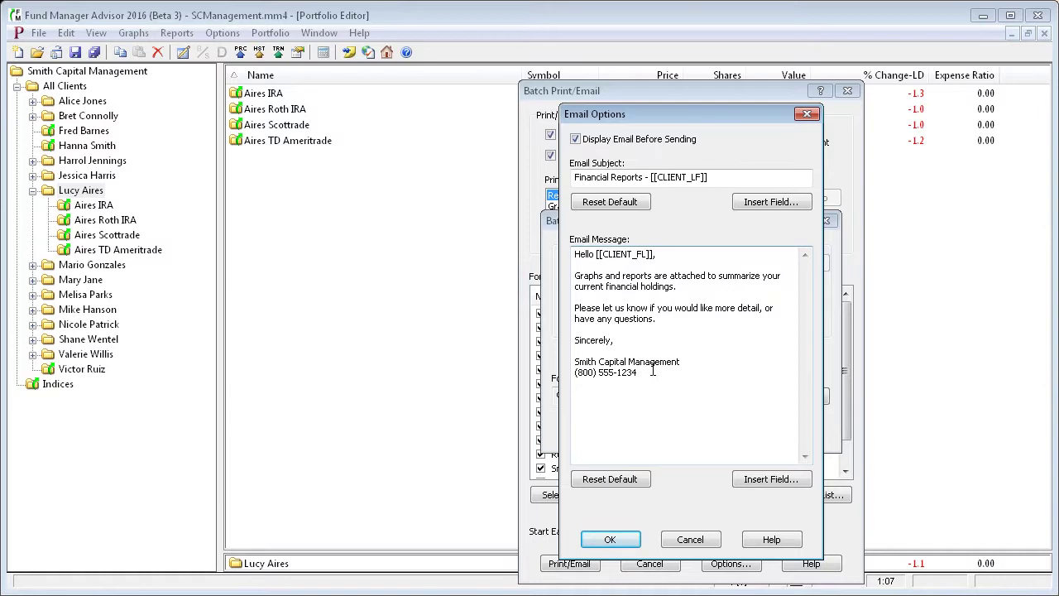
- Accept the 'Financial Reports - [[CLIENT_LF]]' email template and the email-to-client output settings
click(610, 540)
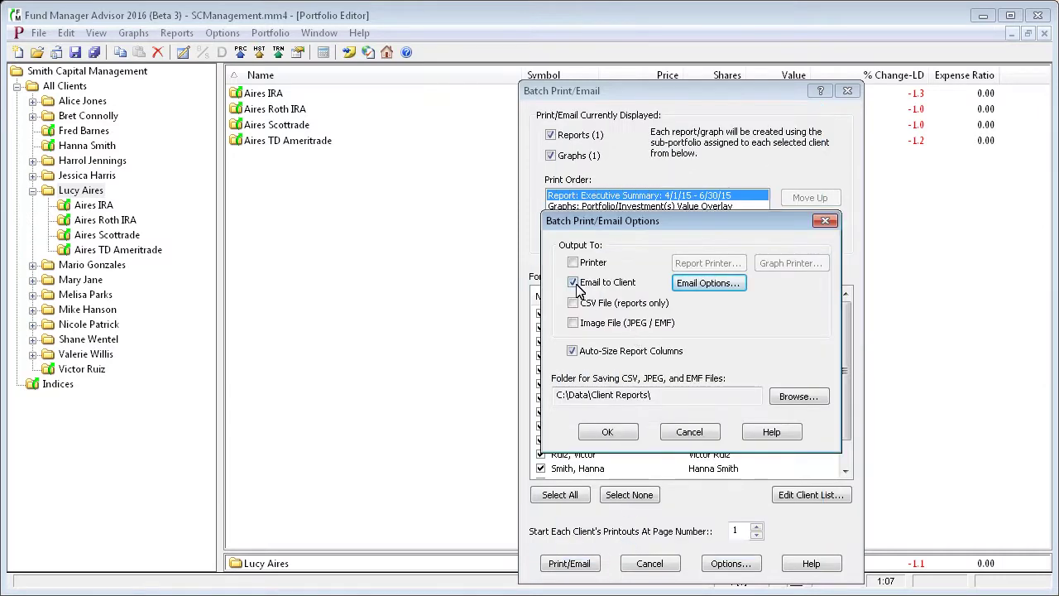
click(617, 433)
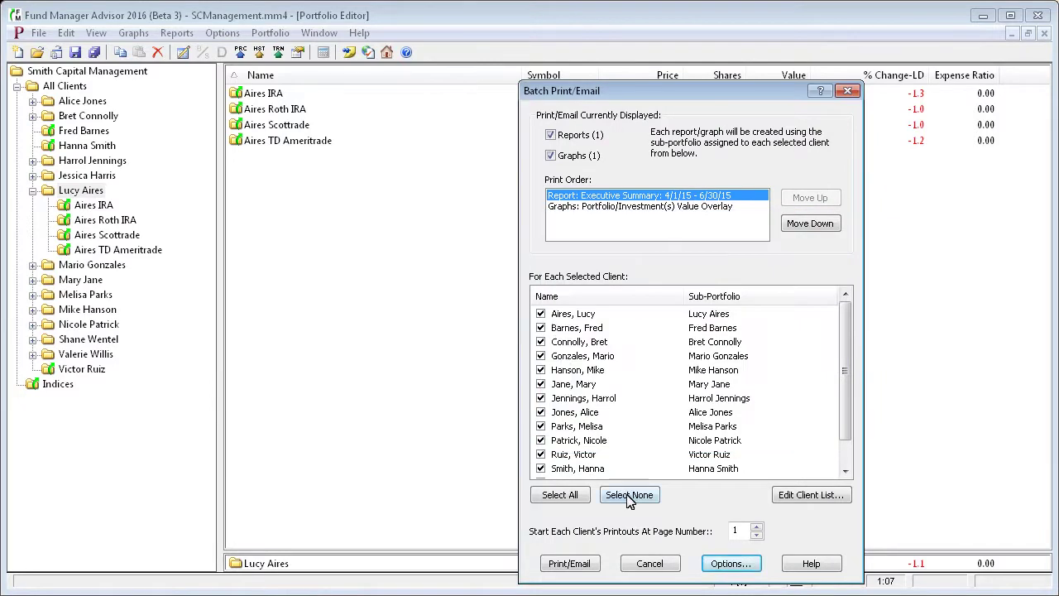
- Clear all clients, tick only the first two listed, and generate their batch emails
click(629, 495)
click(540, 314)
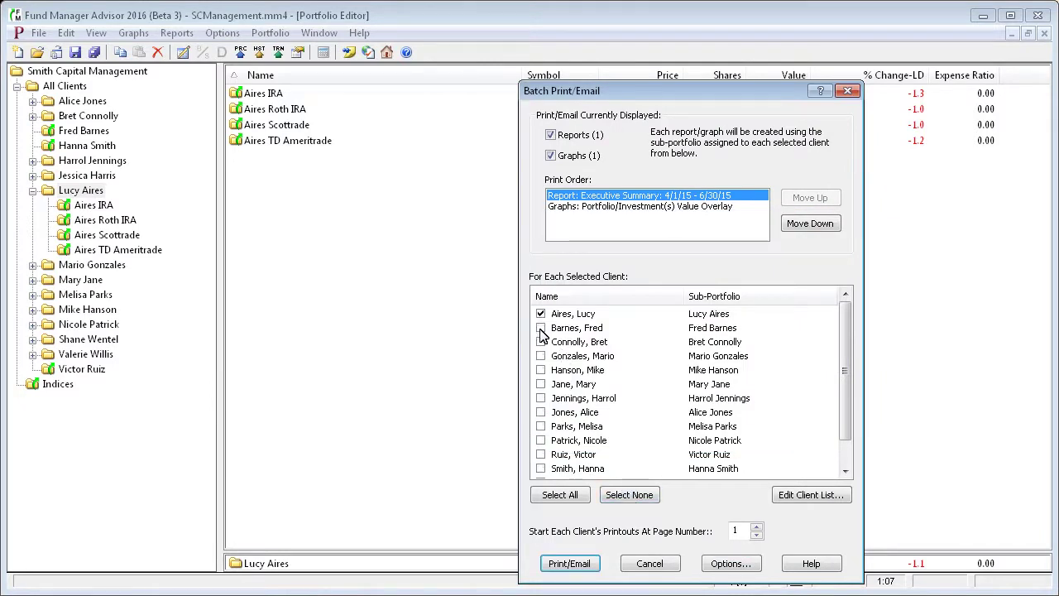
click(541, 329)
click(575, 566)
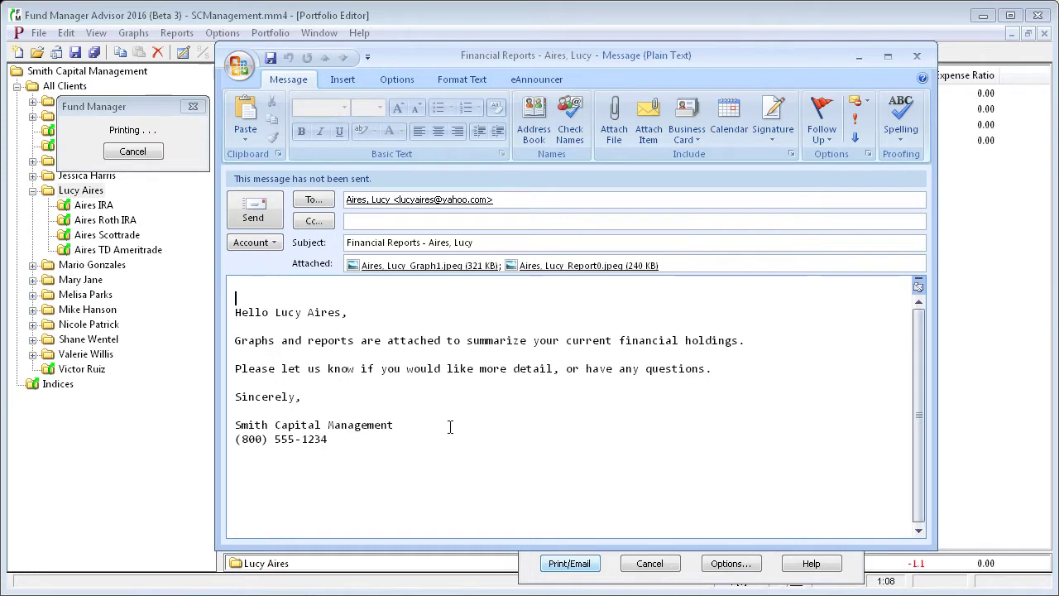
- Send the two Outlook Financial Reports emails with their graph and report attachments
click(258, 217)
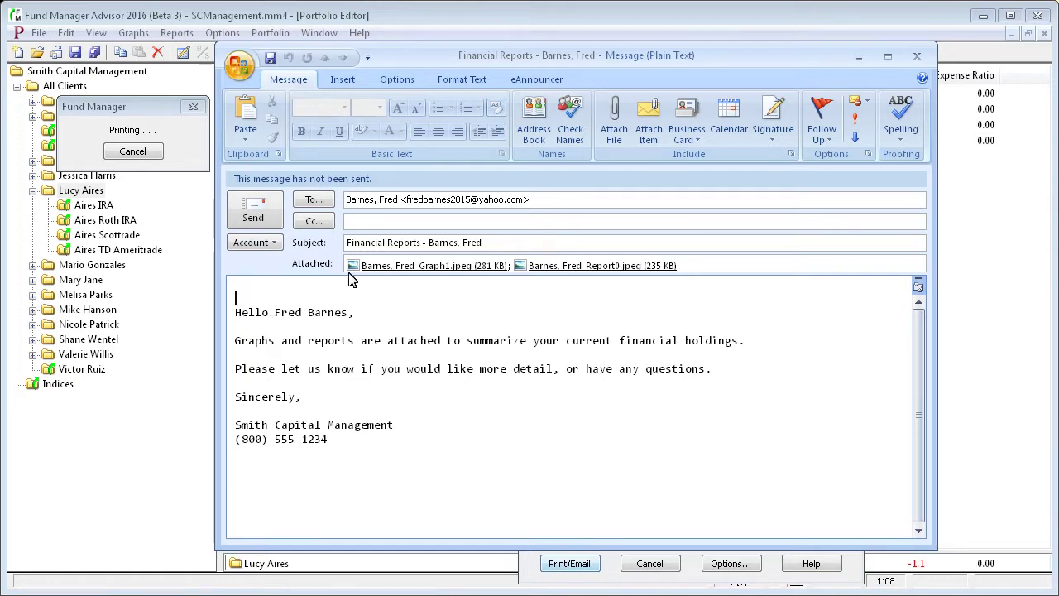
click(259, 212)
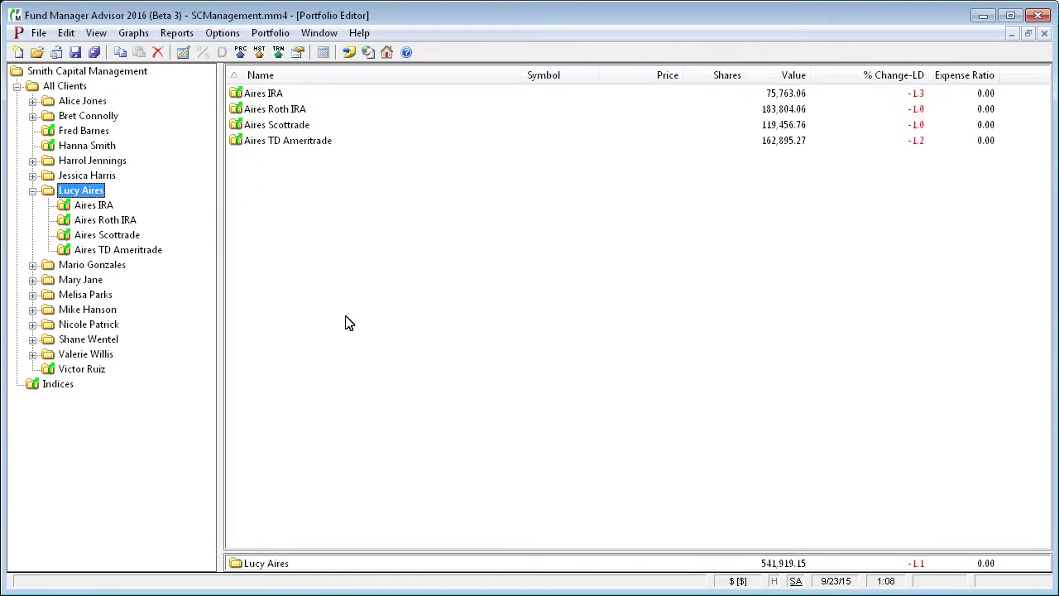
- Switch the batch output from email to printer, with PrimoPDF as the report printer
click(39, 33)
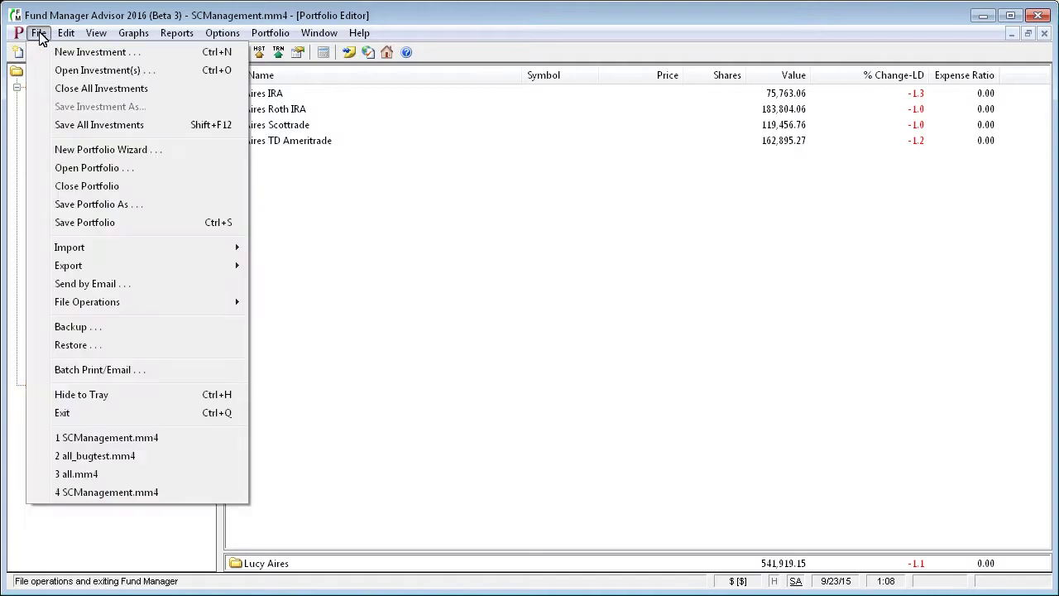
click(103, 374)
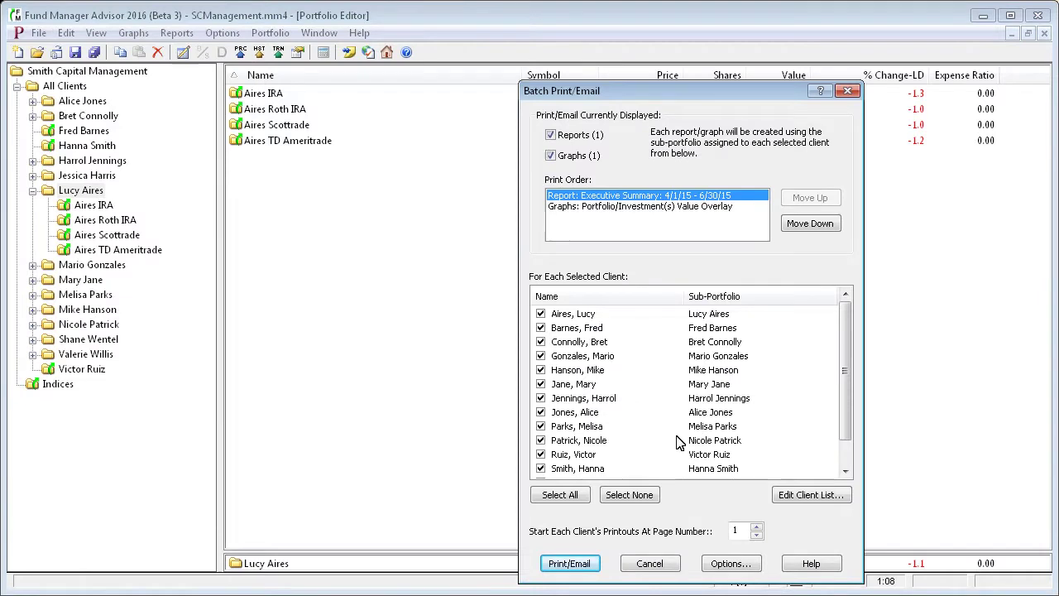
click(732, 563)
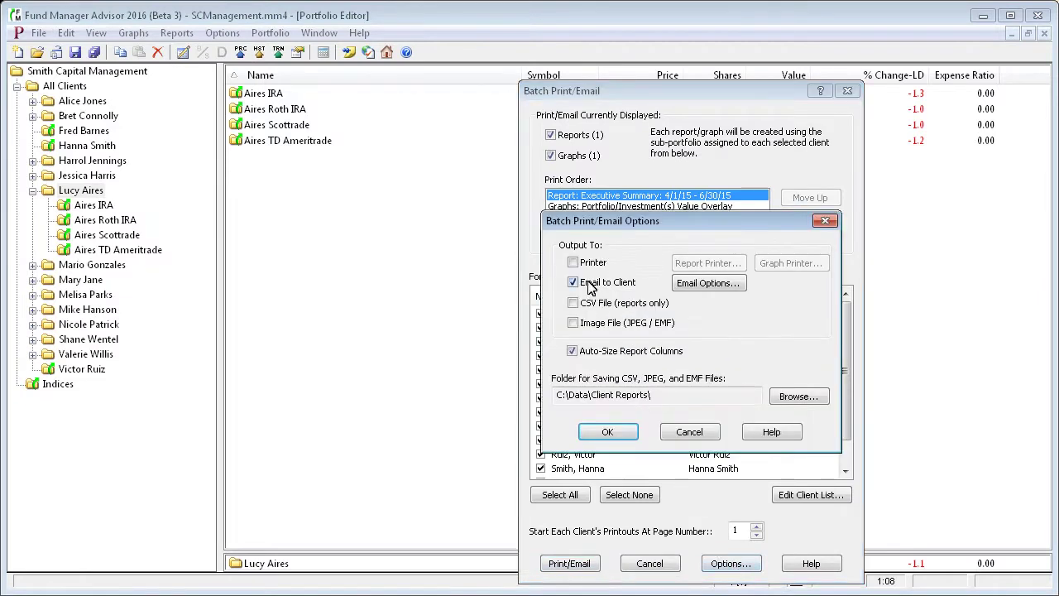
click(572, 282)
click(573, 262)
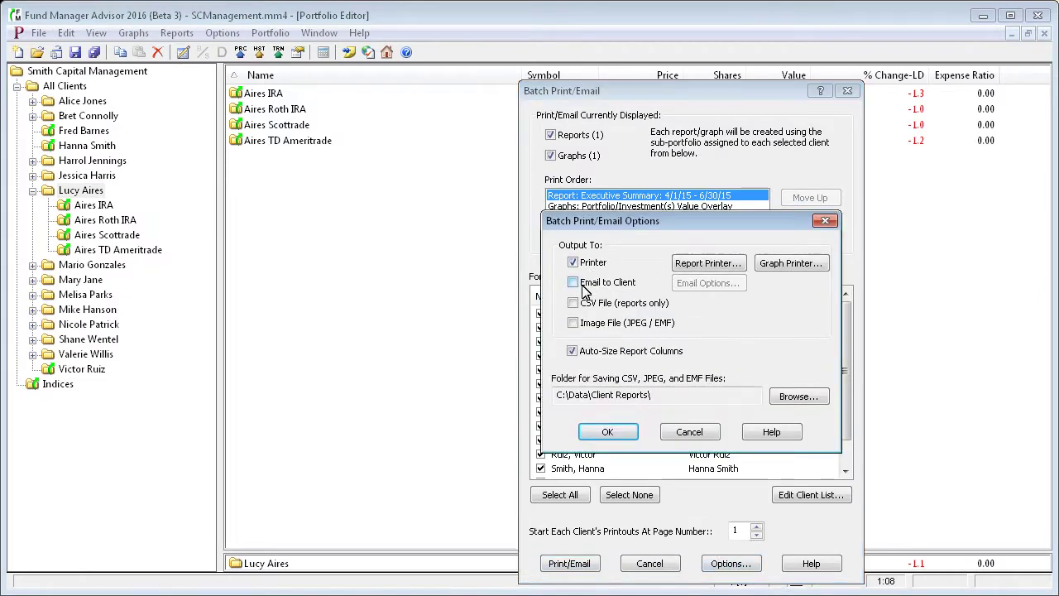
click(710, 263)
click(806, 265)
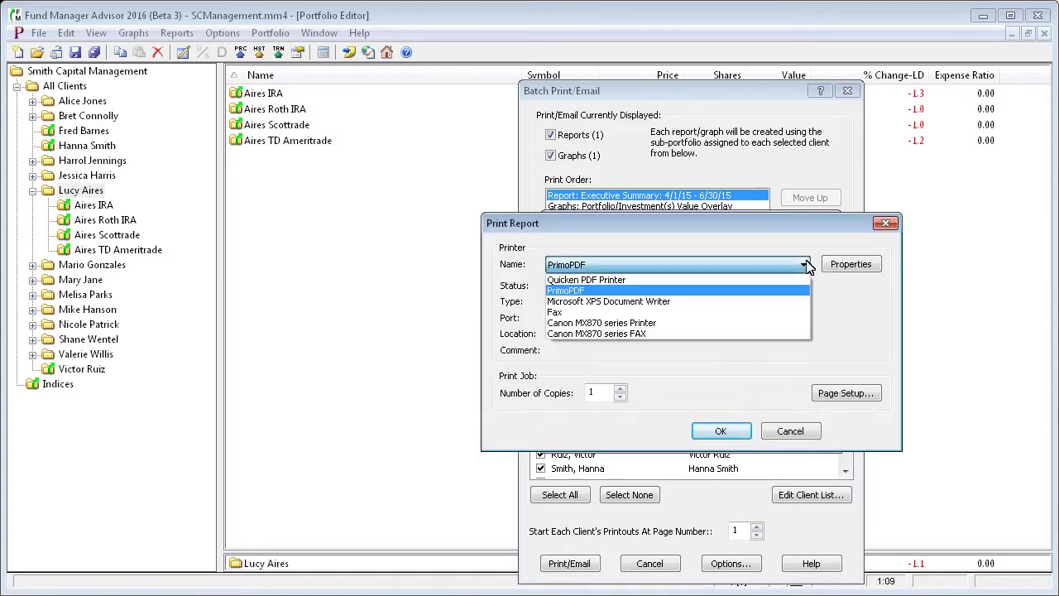
click(619, 291)
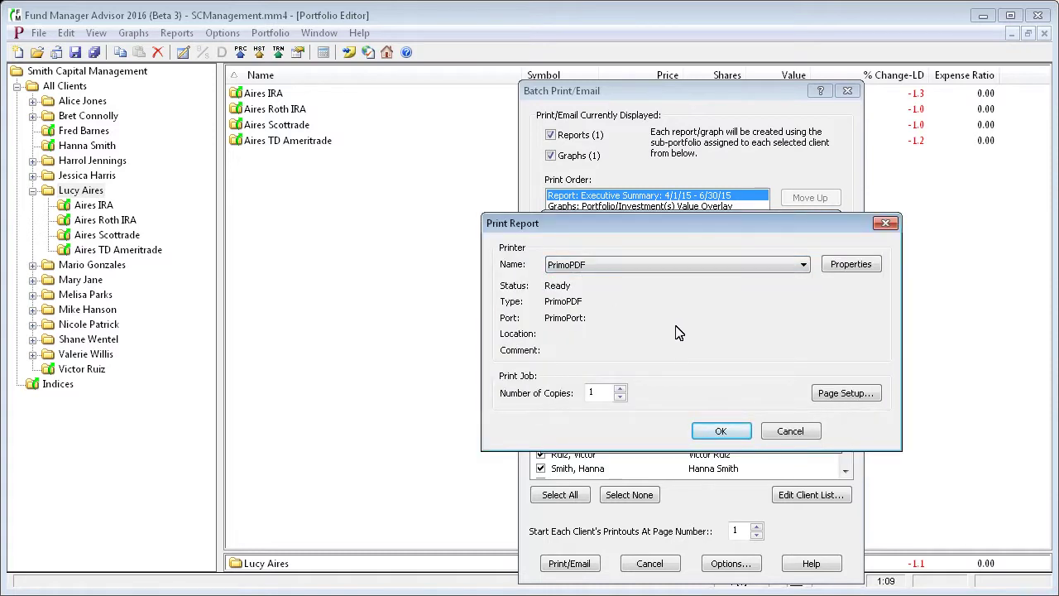
click(722, 431)
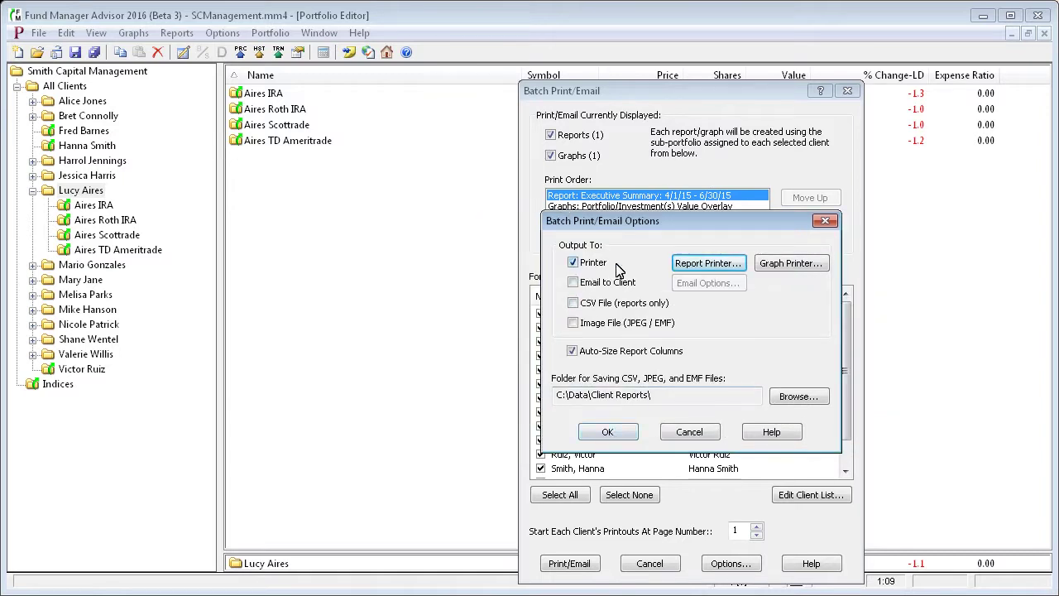
click(608, 435)
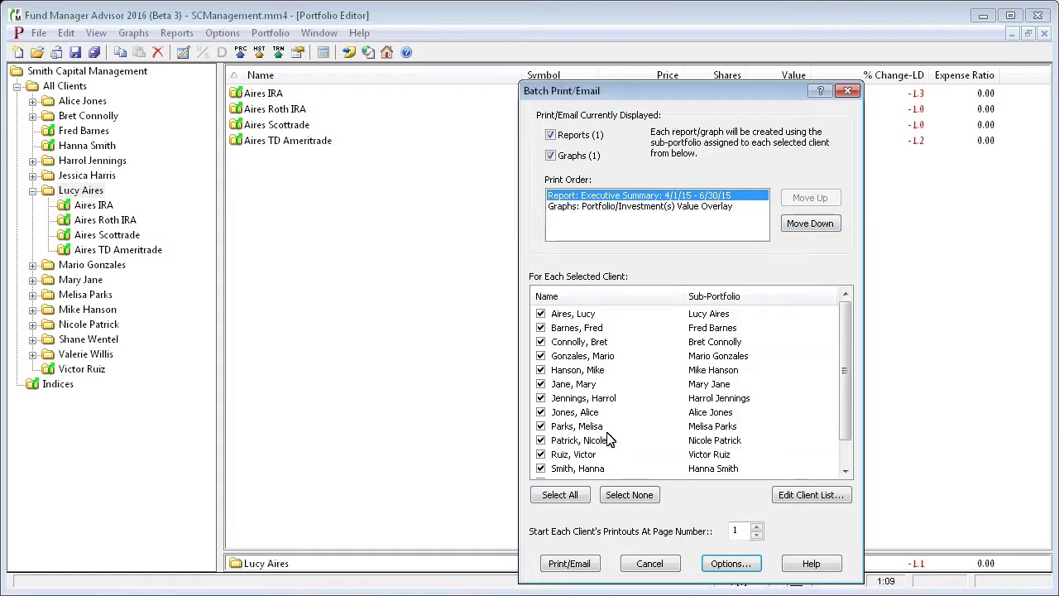
- Limit the batch to the first two clients in the list and start printing
click(642, 501)
click(540, 314)
click(540, 328)
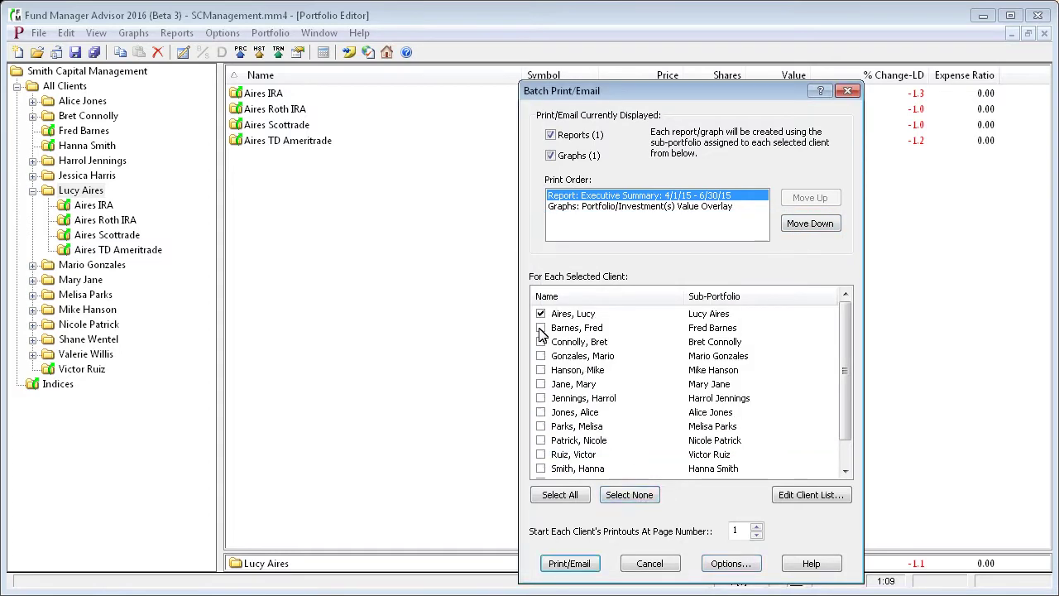
click(570, 564)
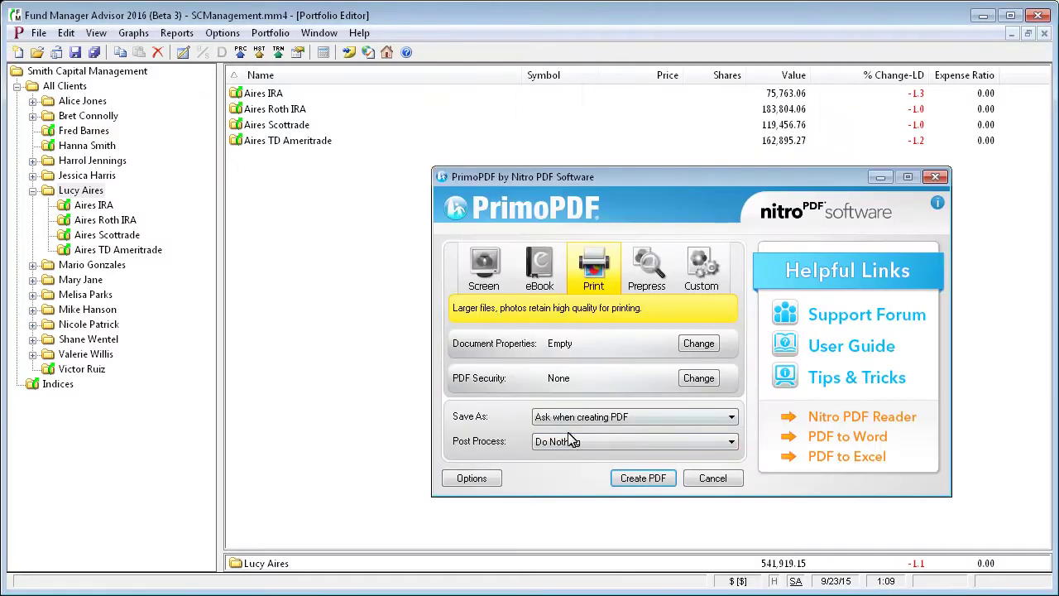
- Create each client's PDF in PrimoPDF and save both to the Client Reports folder
click(642, 481)
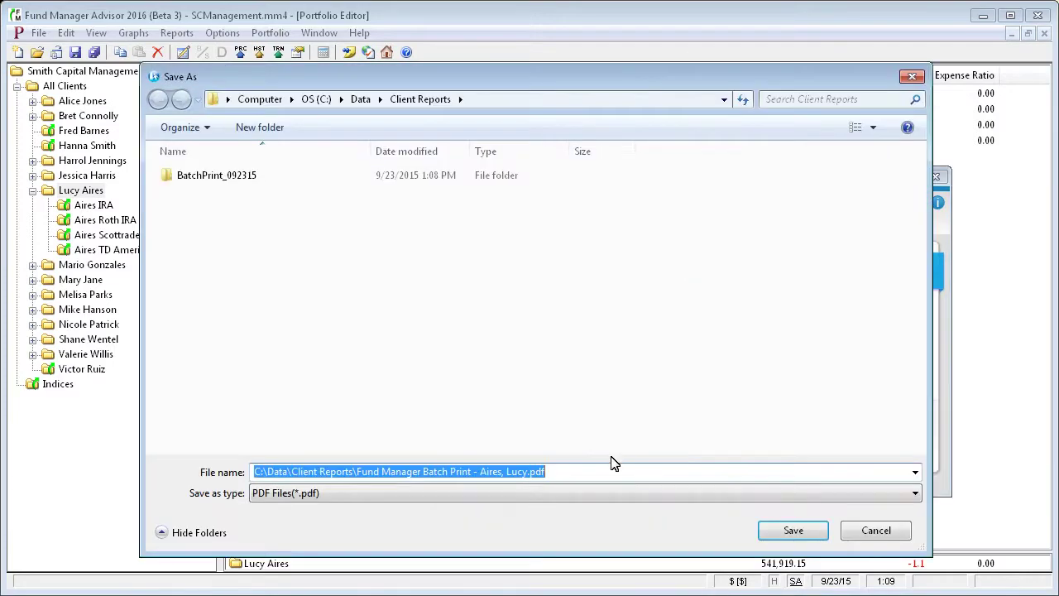
click(793, 532)
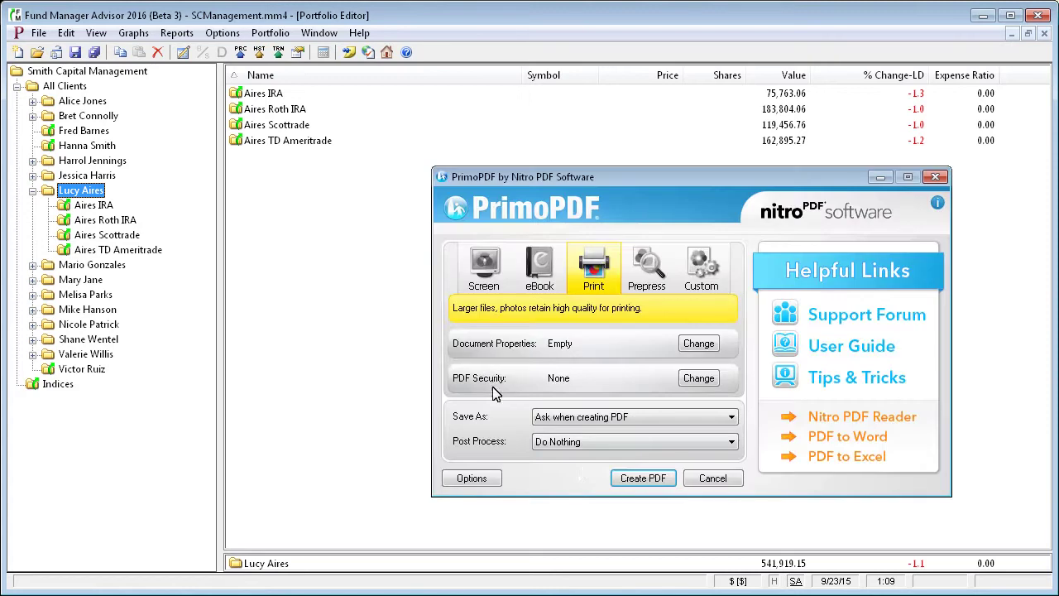
click(664, 482)
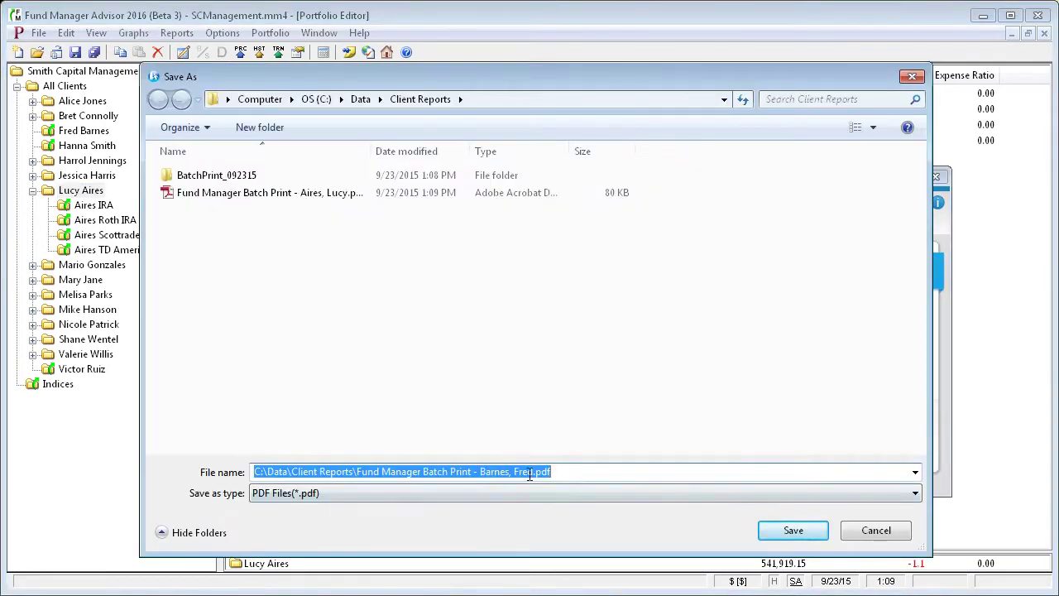
click(793, 531)
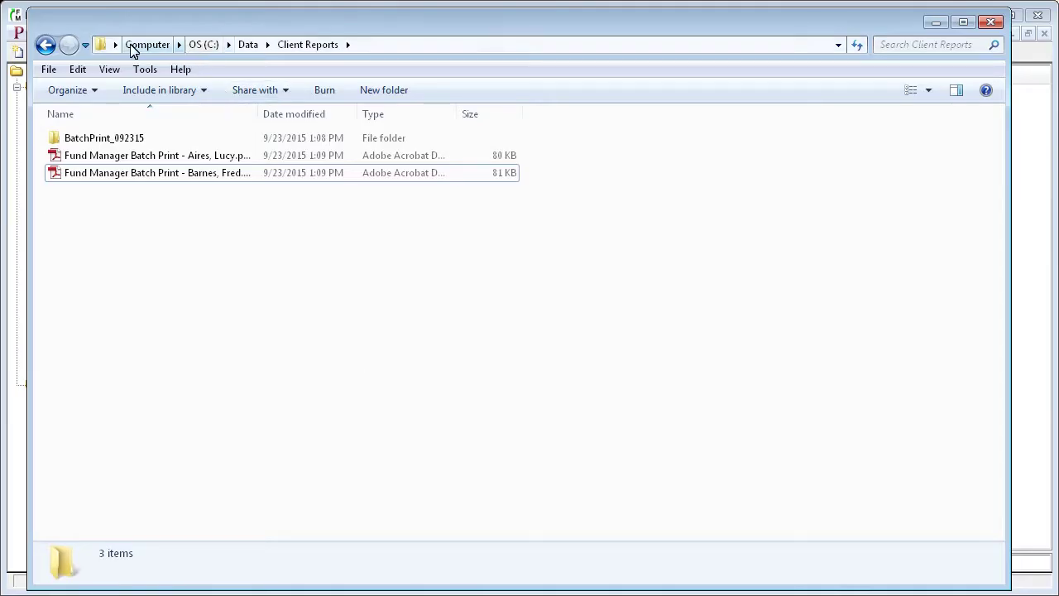
- Widen the Name column in Client Reports and select the first client's Fund Manager Batch Print PDF
click(106, 161)
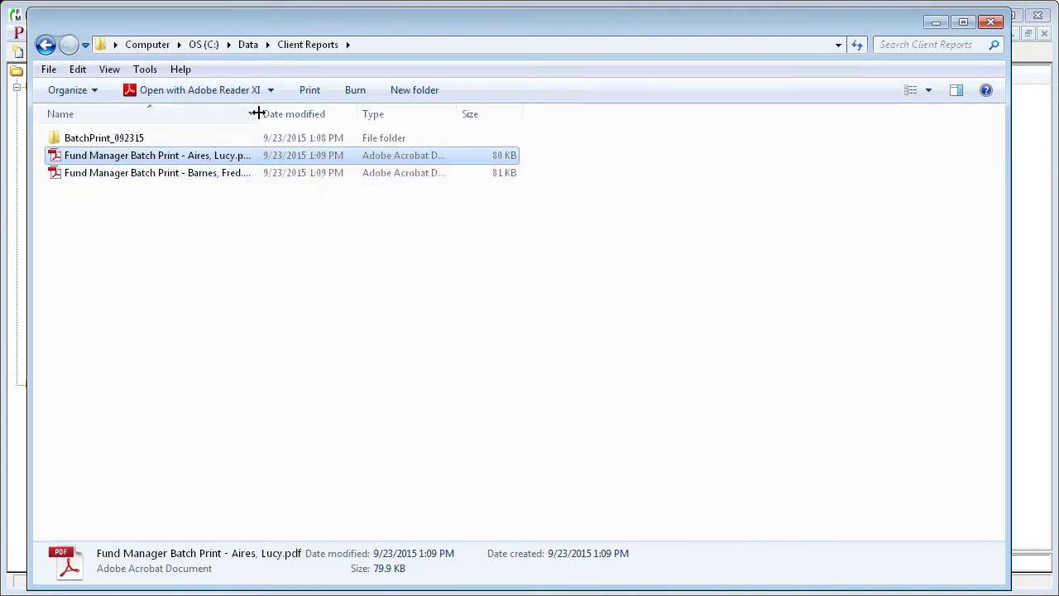
drag(259, 113, 294, 113)
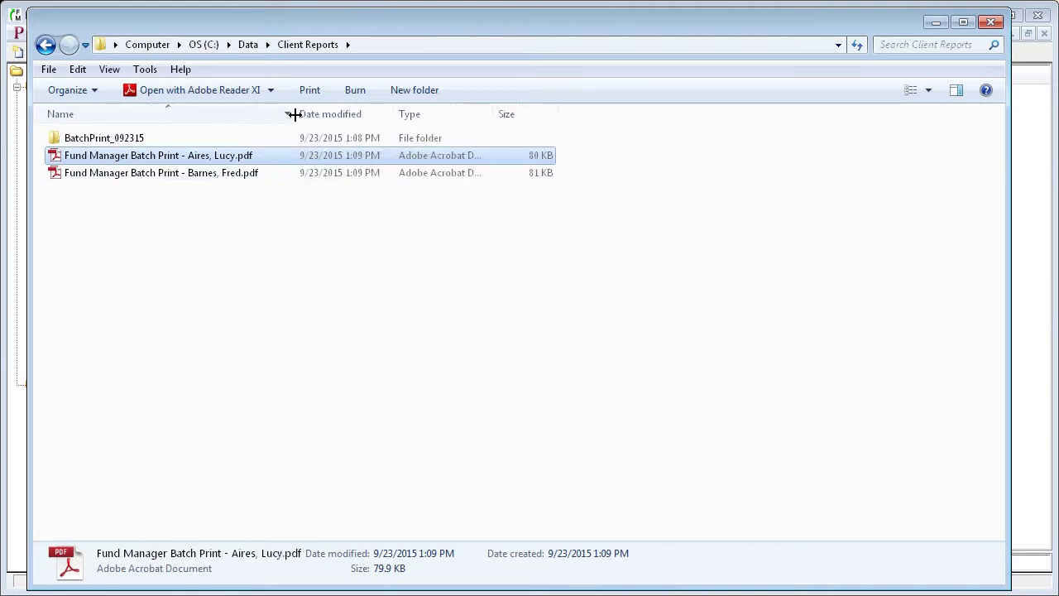
click(214, 198)
- Open the first client's PDF, scroll through to the page 2 value graph, and close Adobe Reader
double_click(211, 161)
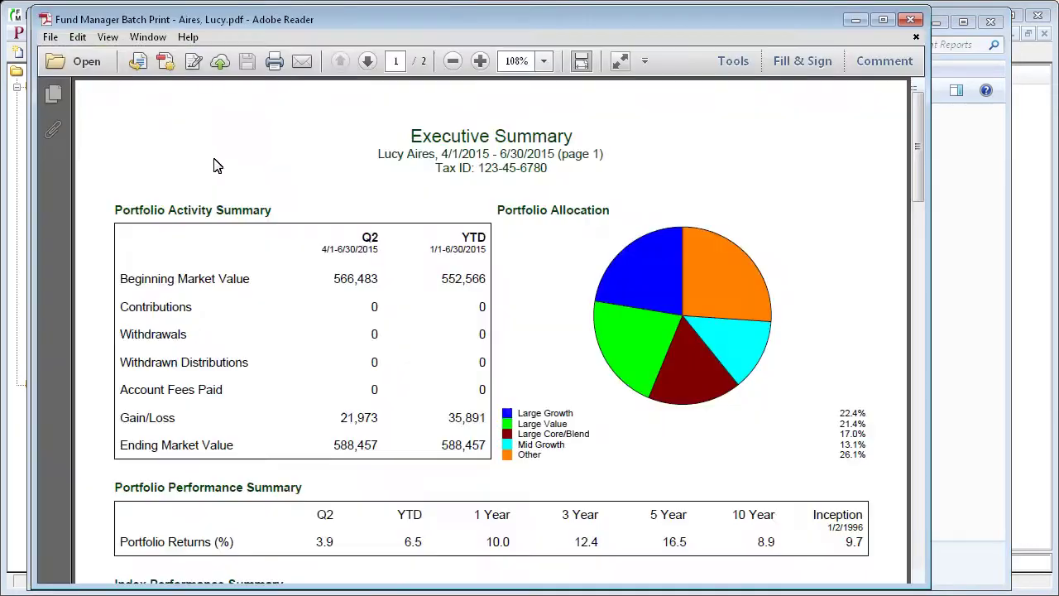
drag(917, 146, 946, 513)
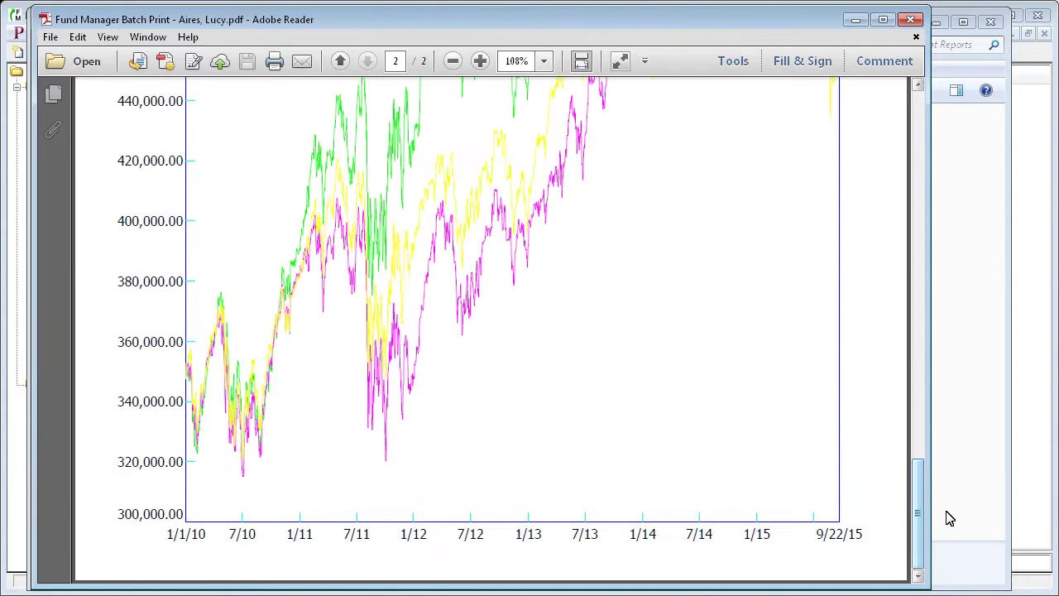
click(912, 22)
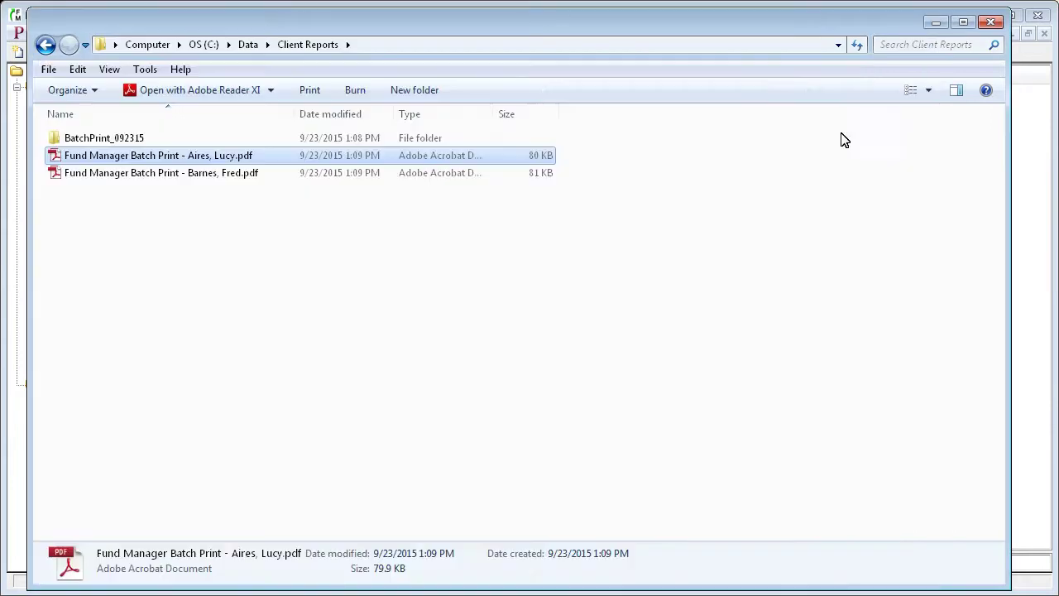
- Minimize Explorer, start Send by Email for the selected client, and accept the Email Options
click(936, 23)
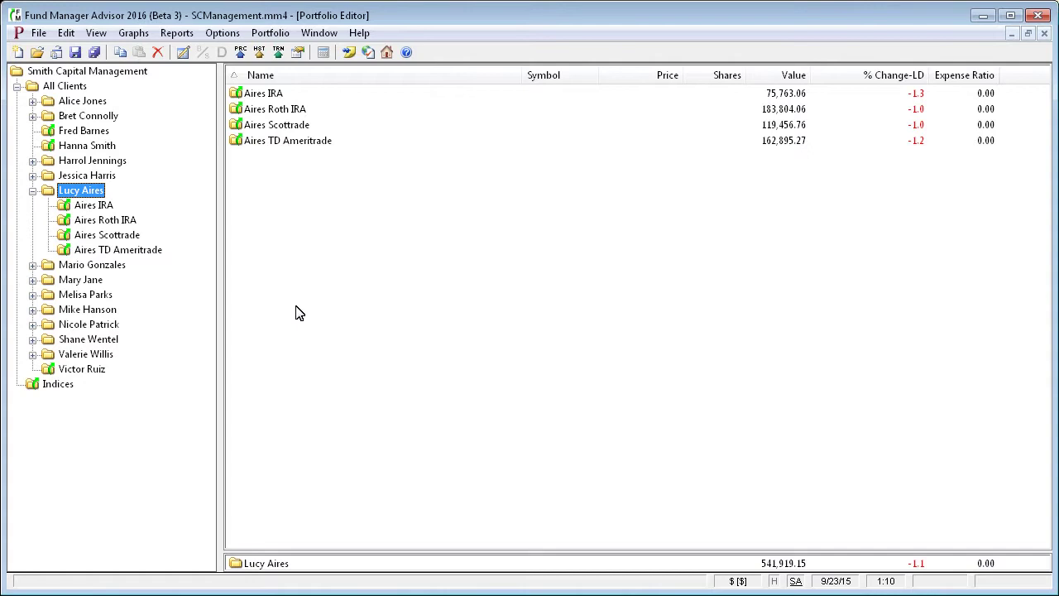
click(38, 33)
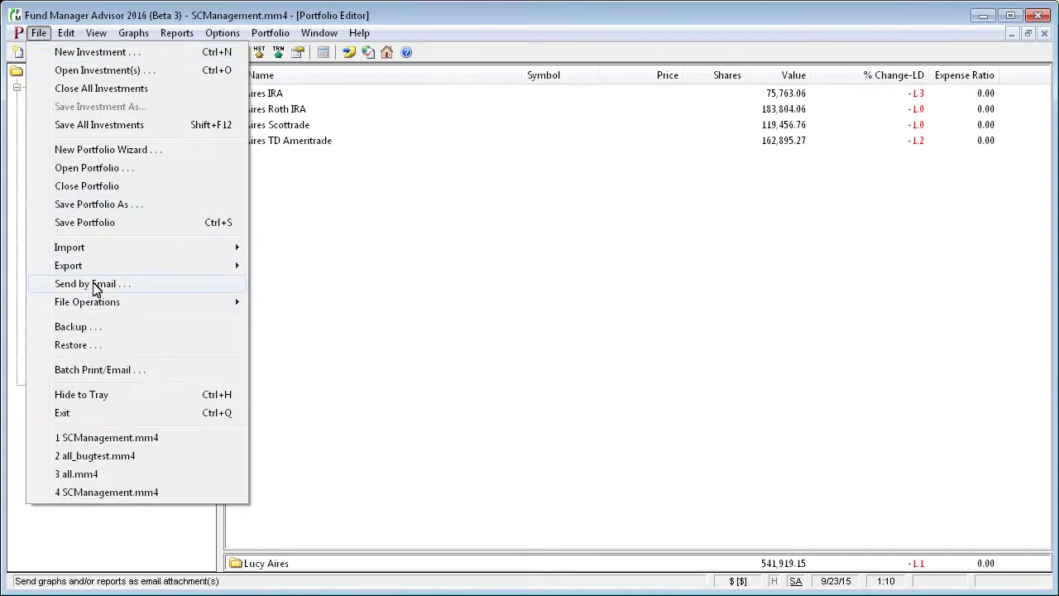
click(154, 288)
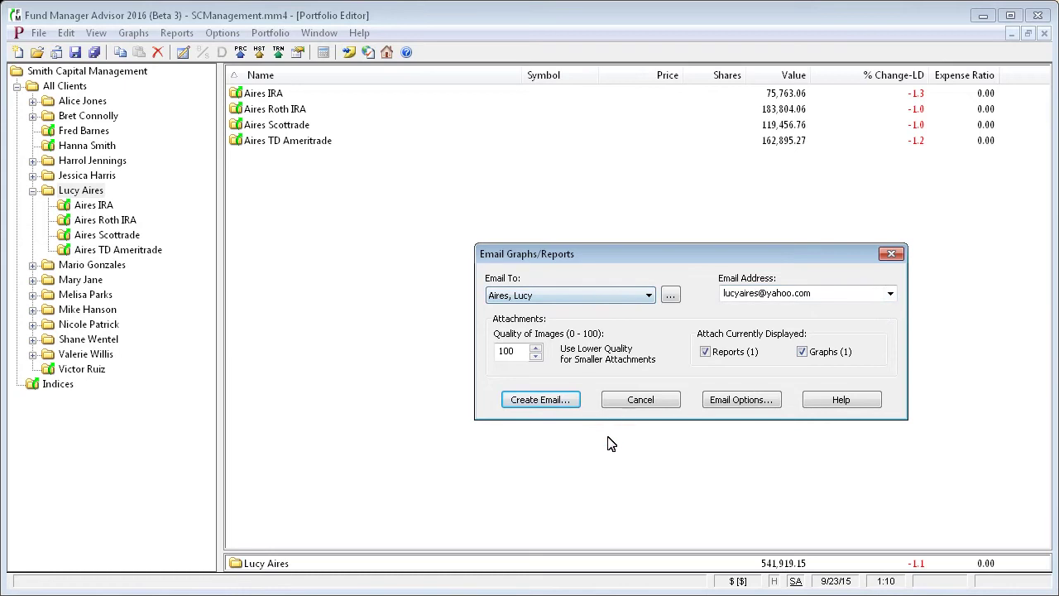
click(745, 399)
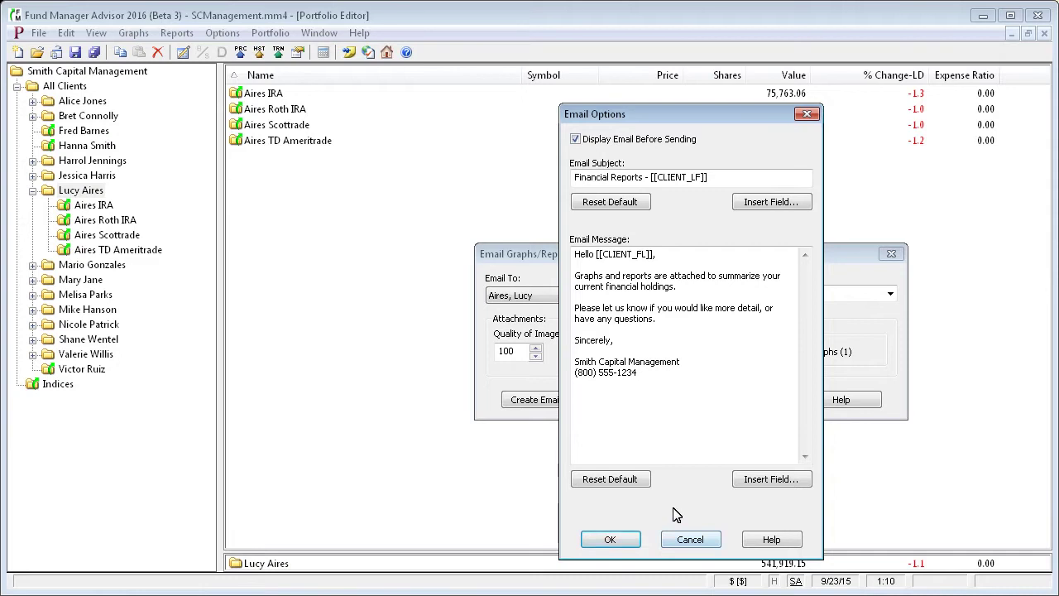
click(610, 539)
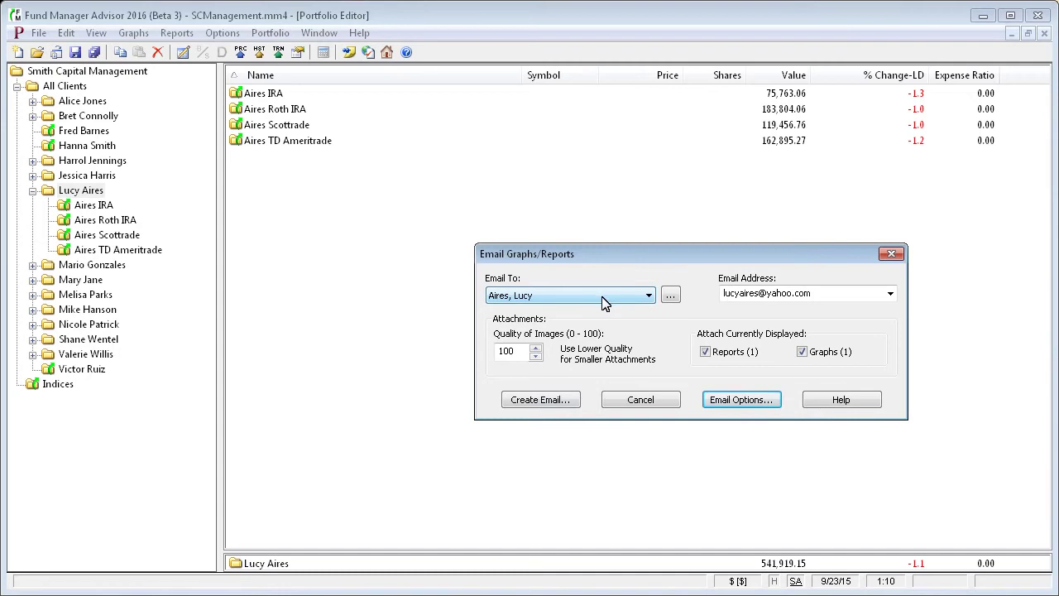
- Create the pre-filled Financial Reports Outlook message with report and graph JPEGs, and send it
click(542, 399)
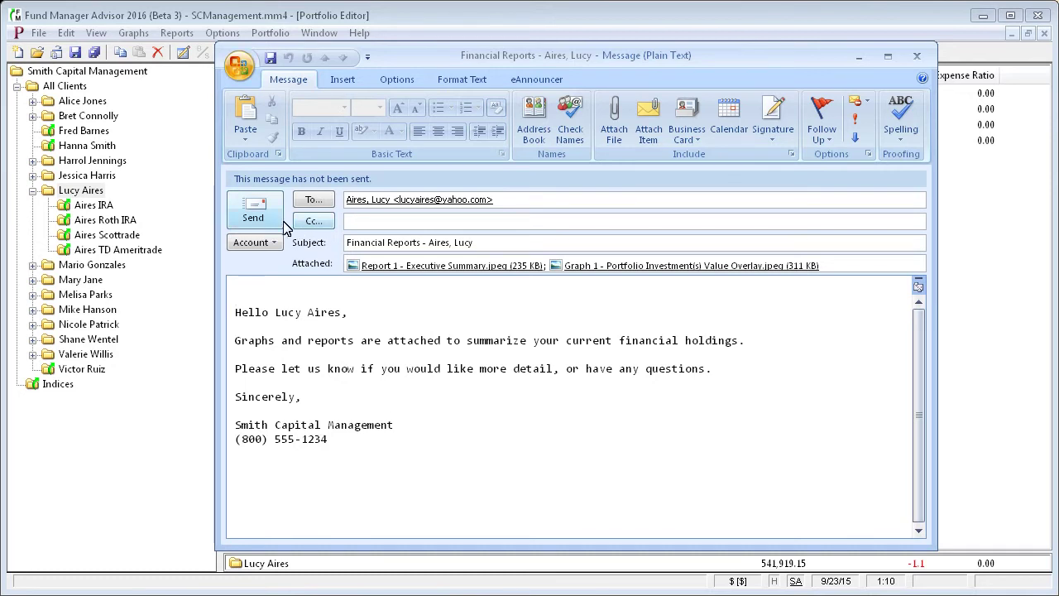
click(254, 213)
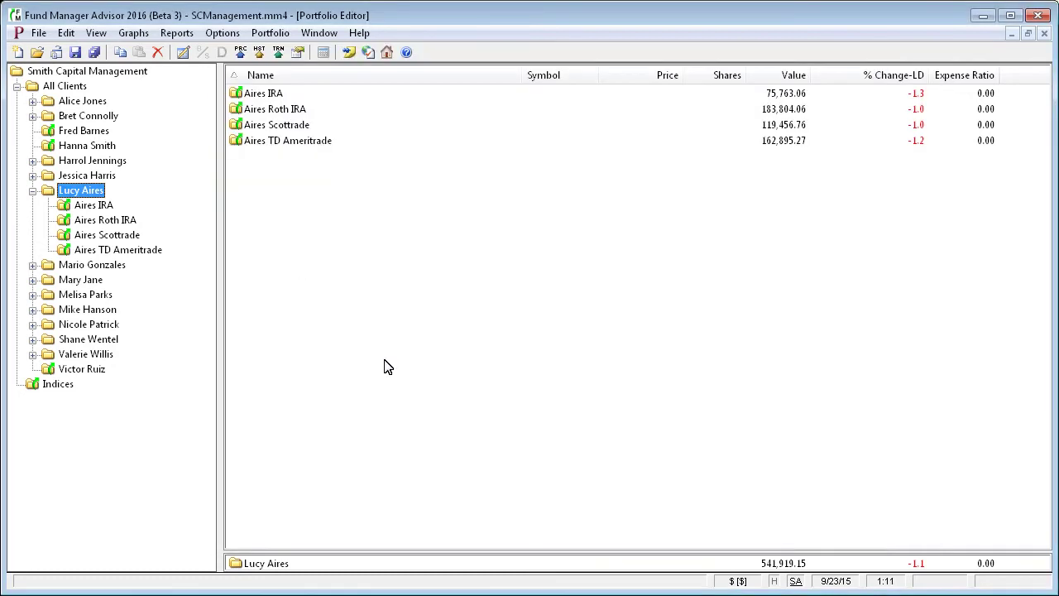